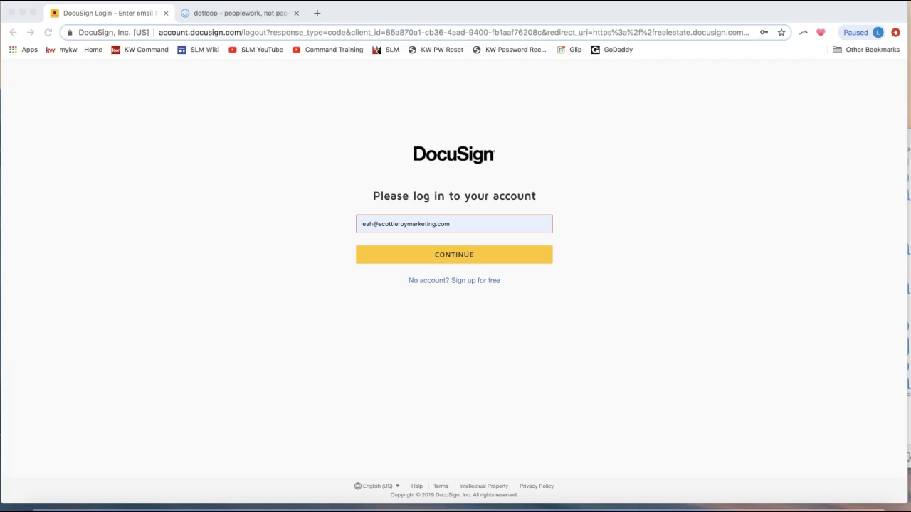
Go to the DocuSign Rooms sign-in page at realestate.docusign.com
left_click(214, 32)
type("reales")
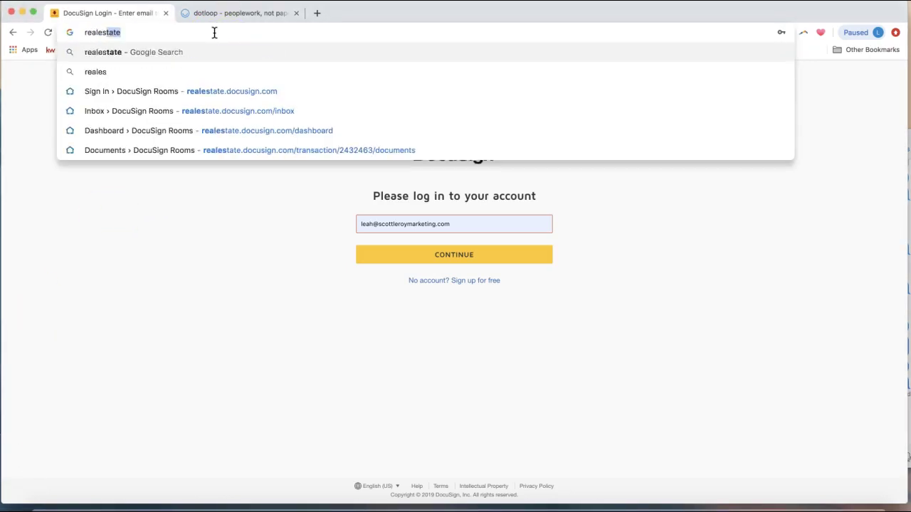
type("tate.")
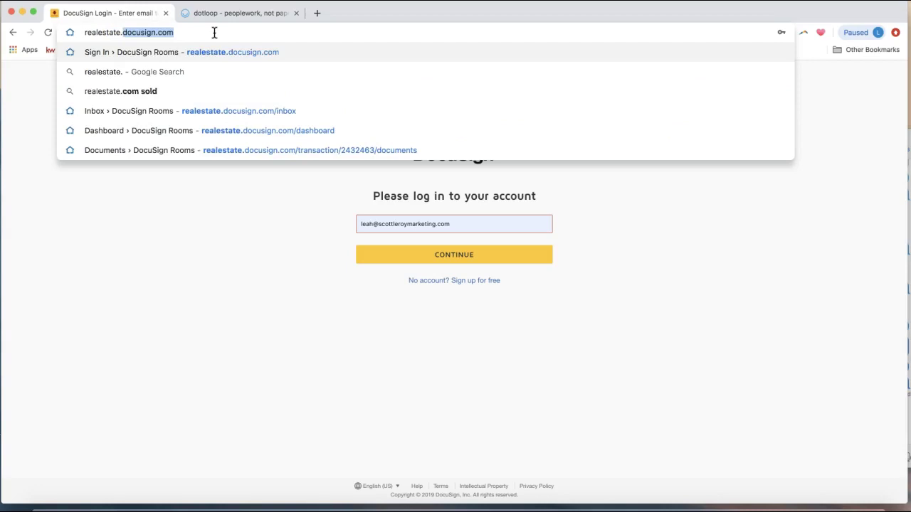
type("docusi")
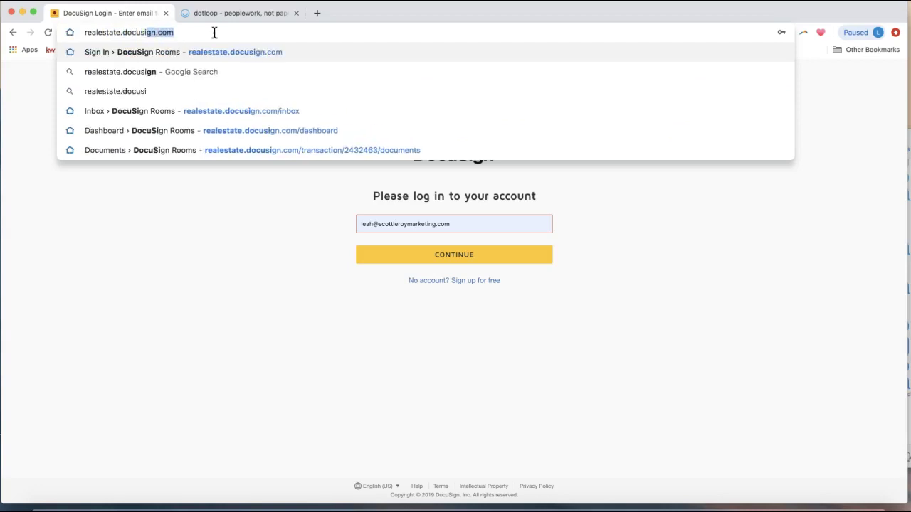
type("gn.com")
key("Return")
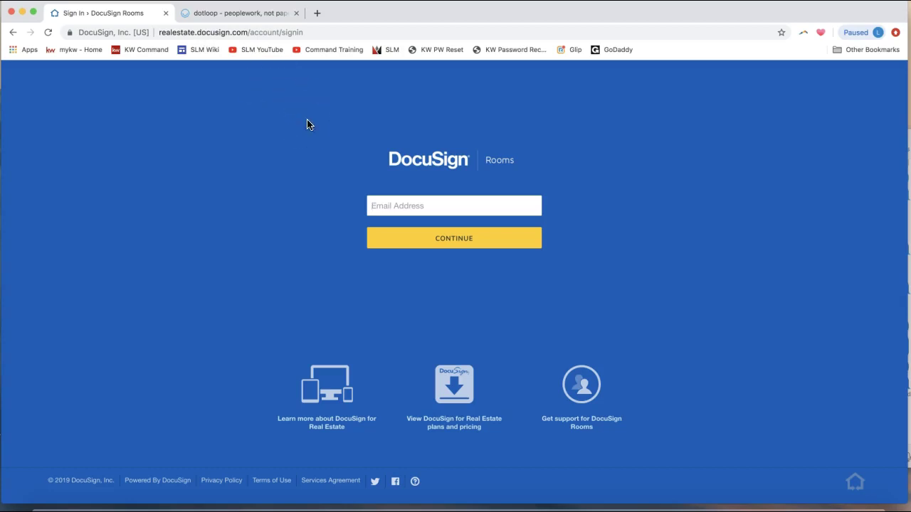
Log in to DocuSign Rooms with the saved account email address and account password
left_click(405, 207)
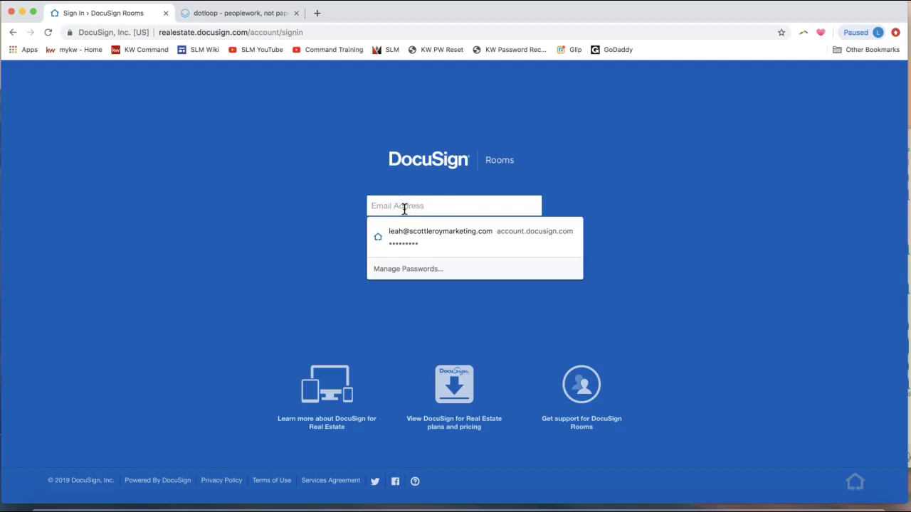
left_click(404, 234)
left_click(425, 206)
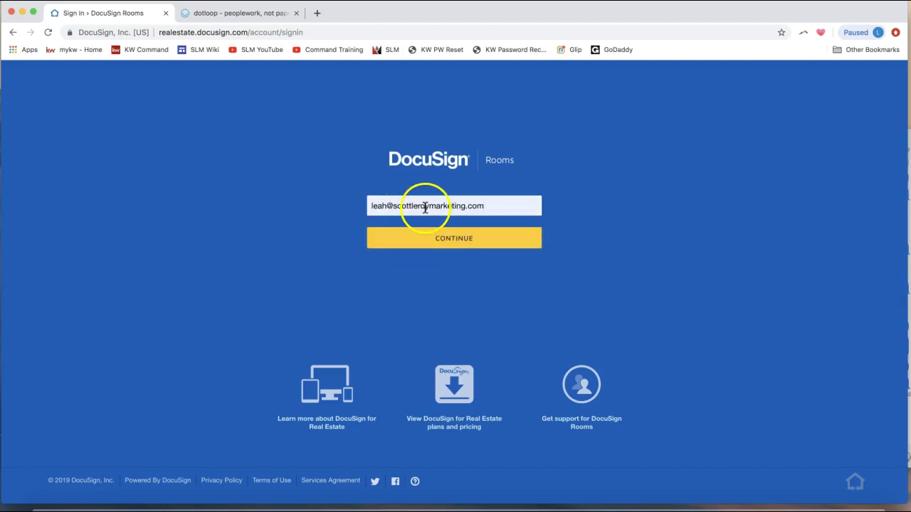
left_click(446, 250)
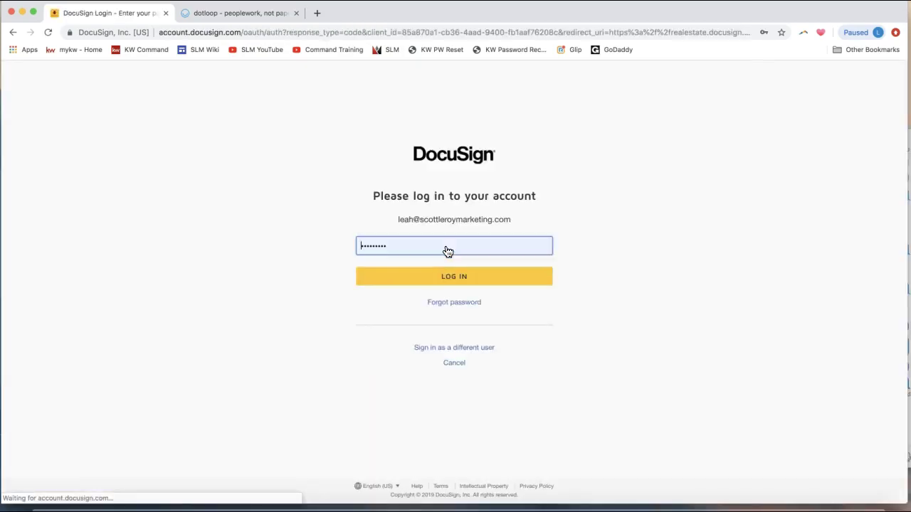
left_click(367, 242)
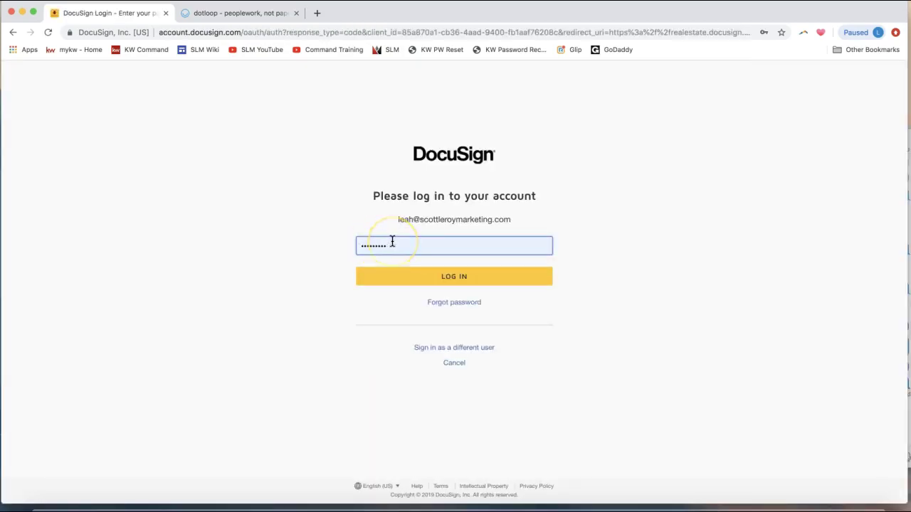
left_click(448, 279)
left_click(444, 313)
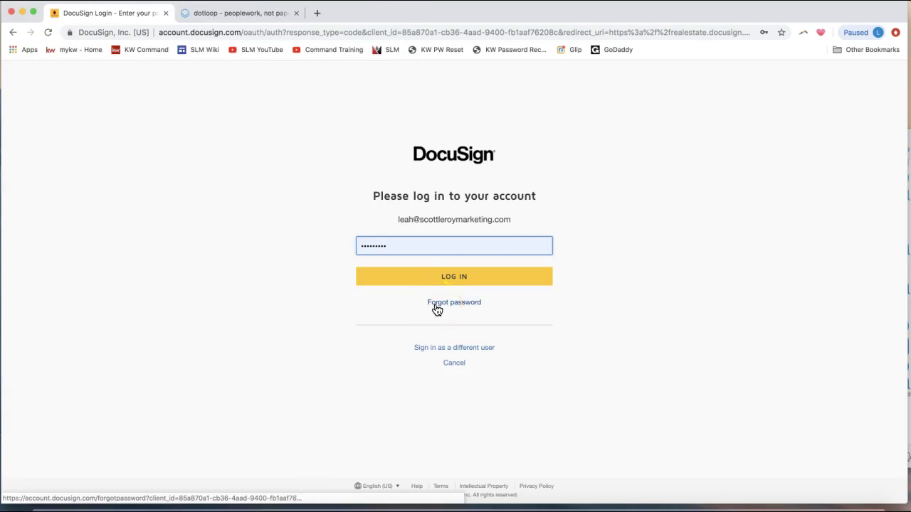
left_click(431, 282)
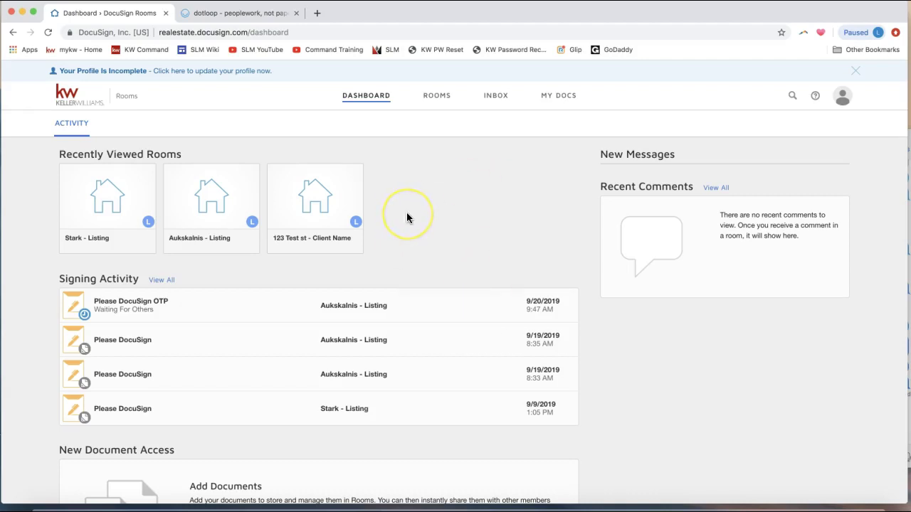
Open the Inbox Details in the account settings and review the Inbound Email address used for receiving documents
left_click(843, 96)
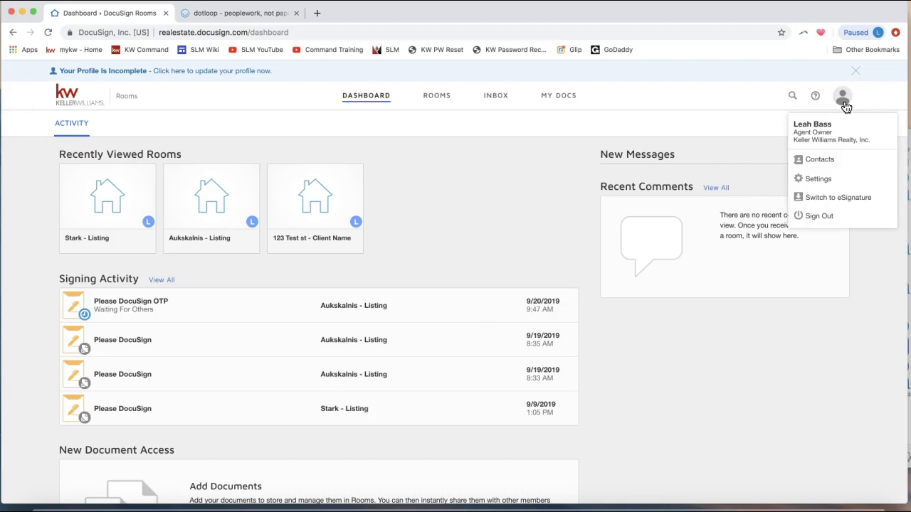
left_click(822, 183)
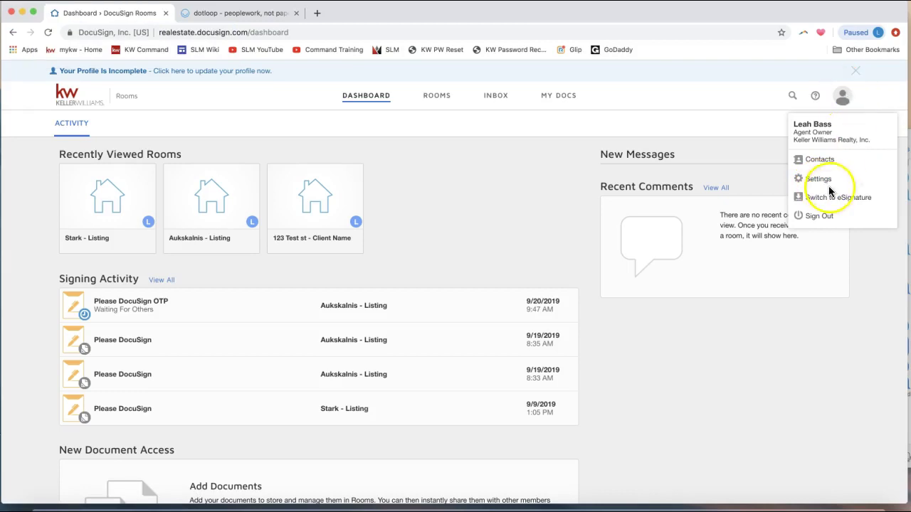
left_click(822, 180)
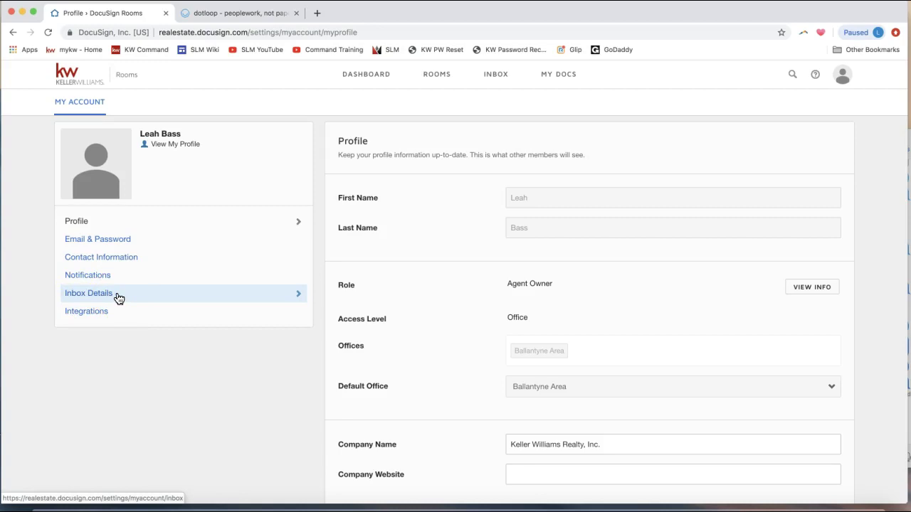
left_click(117, 297)
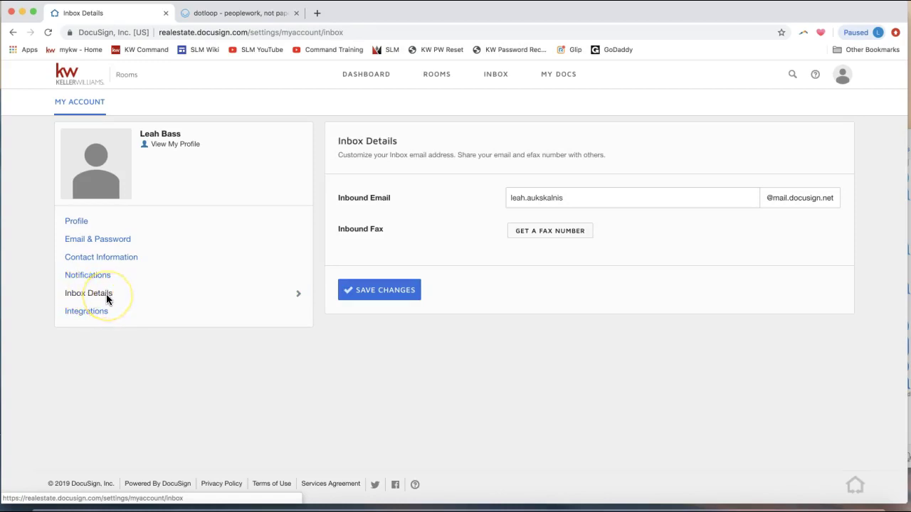
left_click(392, 197)
left_click_drag(392, 197, 338, 198)
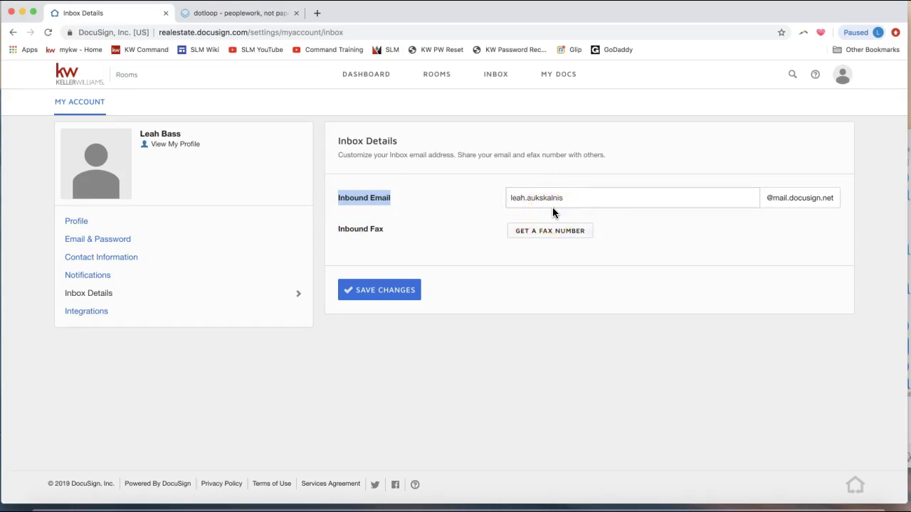
left_click(527, 202)
left_click(535, 198)
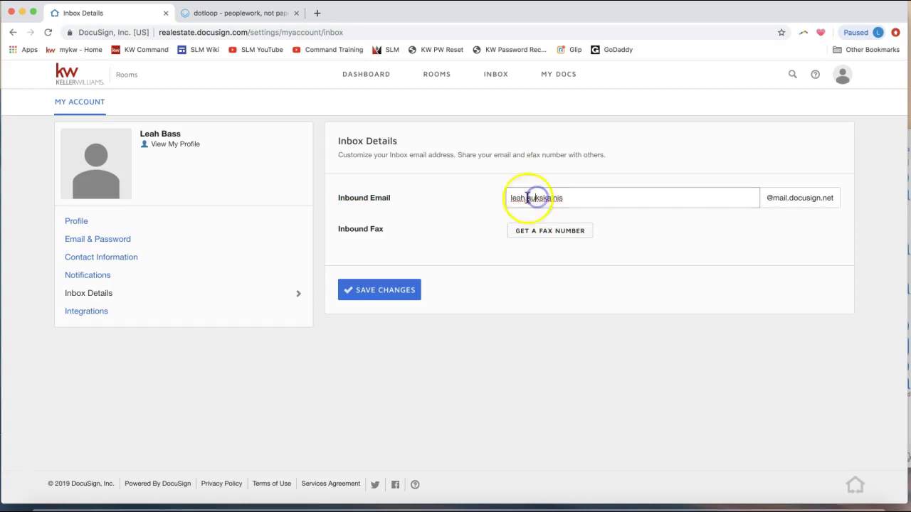
left_click(389, 297)
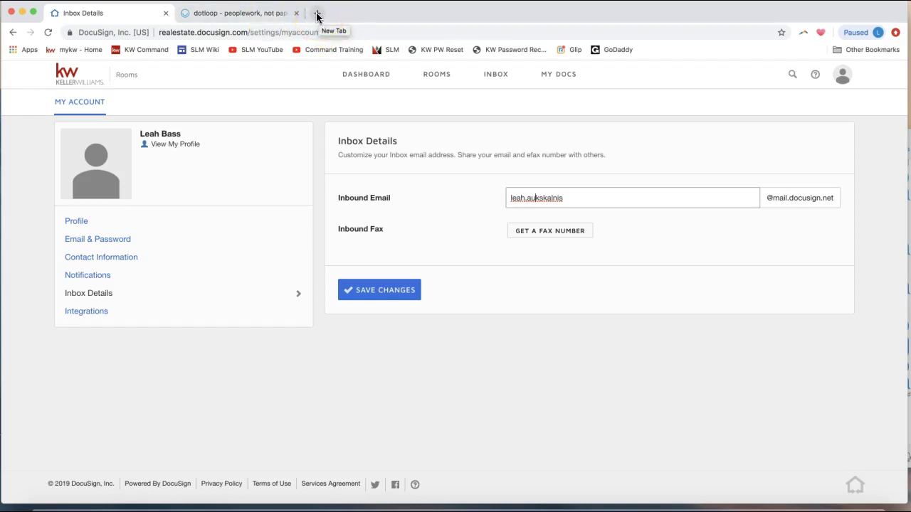
Switch to dotloop and open the most recently updated listing loop
left_click(253, 13)
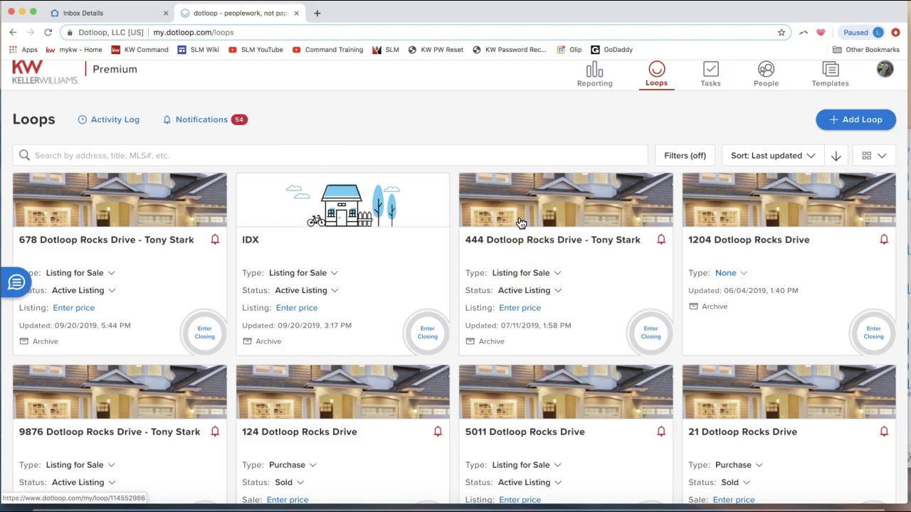
left_click(520, 223)
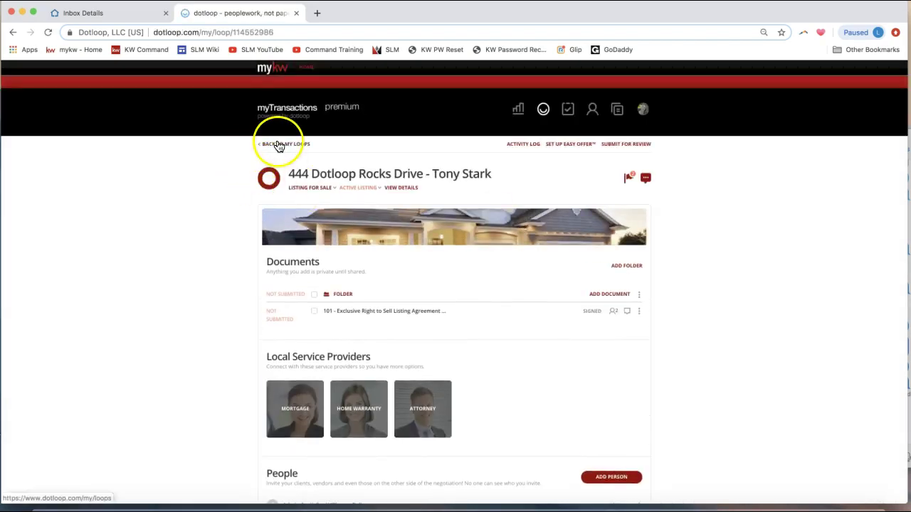
left_click(277, 144)
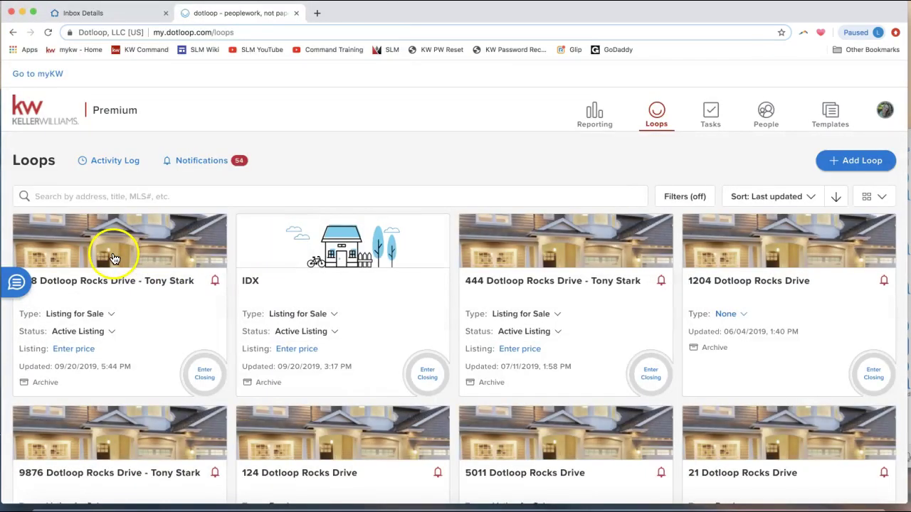
left_click(112, 258)
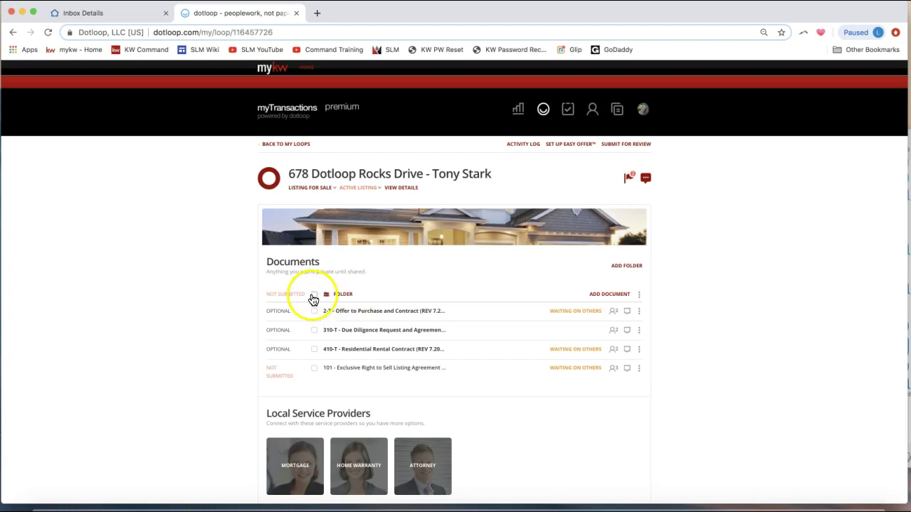
Select all documents in the loop's folder, from the Offer to Purchase and Contract through the Exclusive Right to Sell Listing Agreement
left_click(314, 295)
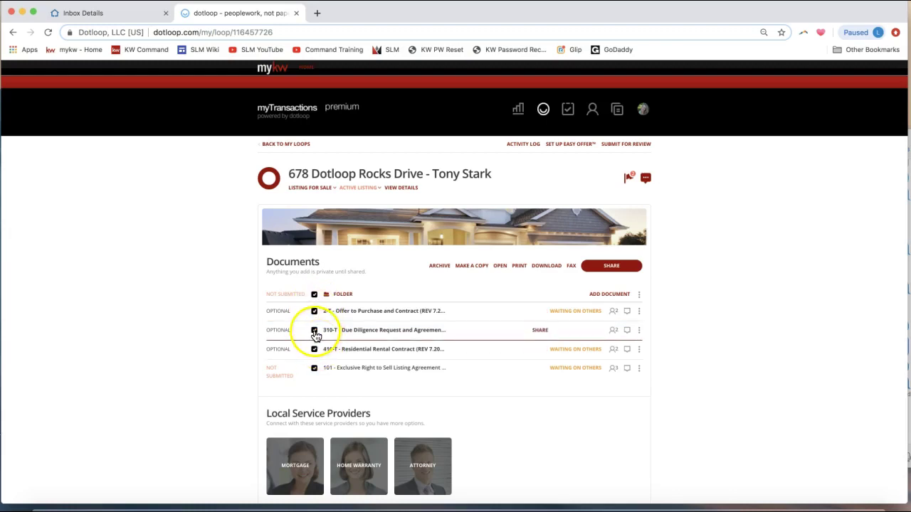
left_click_drag(322, 384, 316, 303)
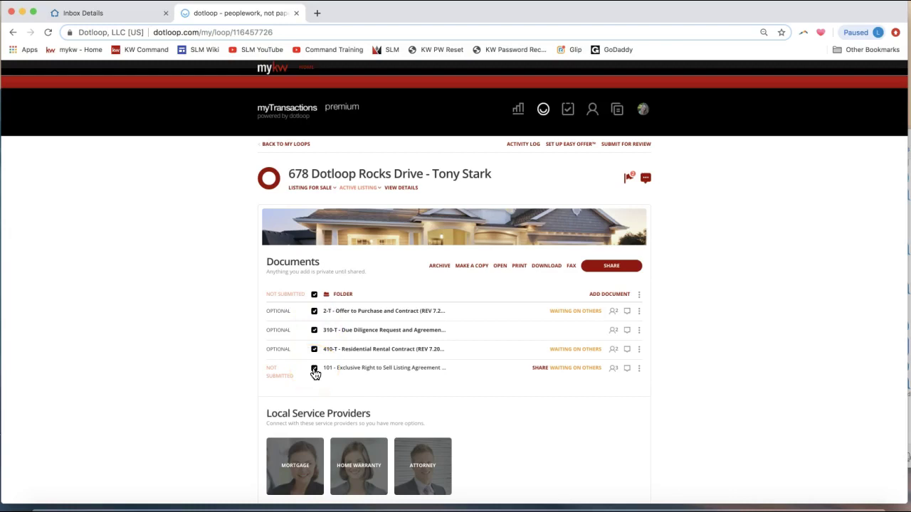
left_click(554, 295)
key("super+equal")
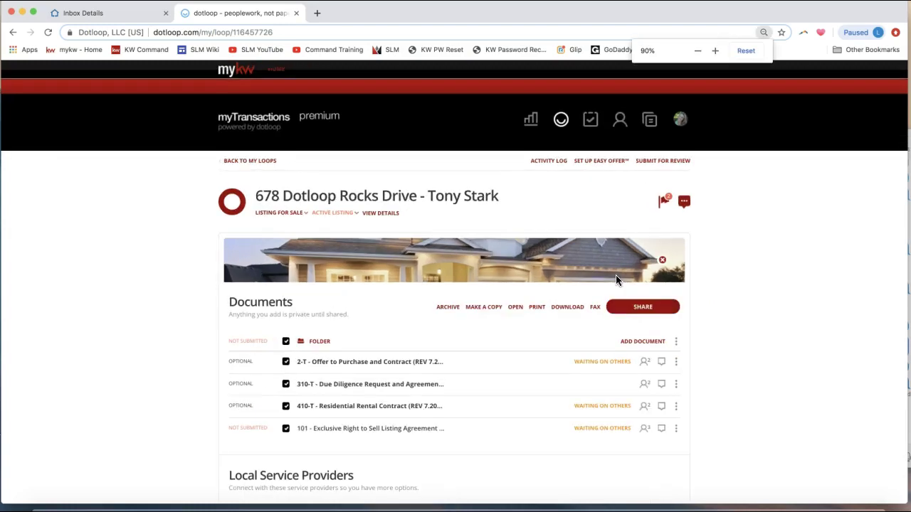
key("super+equal")
scroll(787, 299, "down", 3)
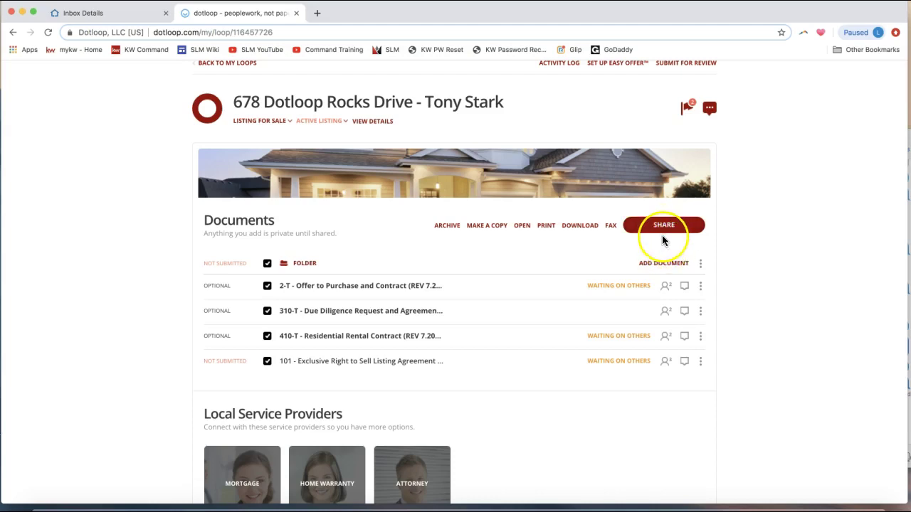
left_click_drag(260, 263, 263, 345)
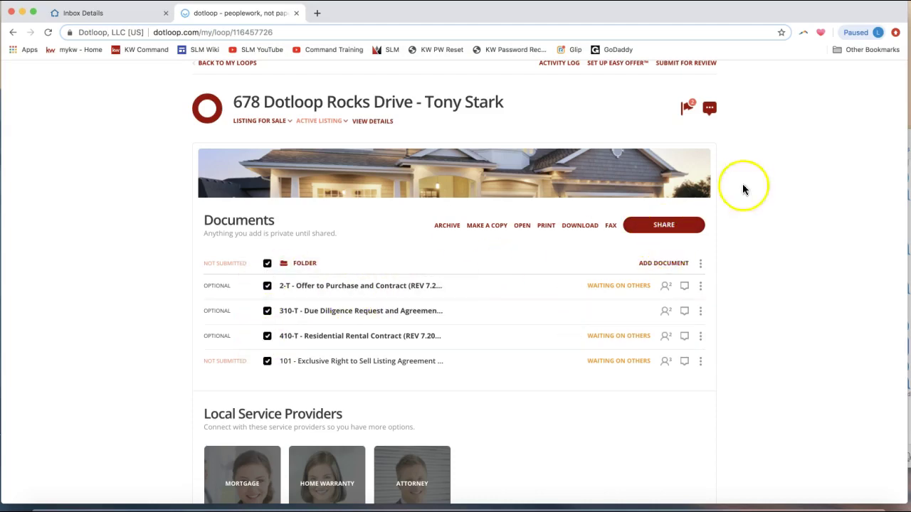
Start sharing the selected documents and exclude the seller from the recipients
left_click(690, 227)
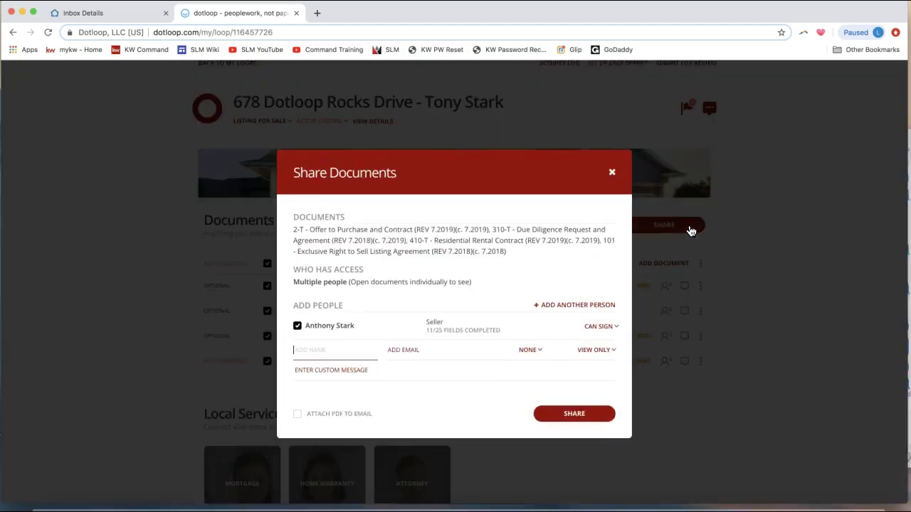
left_click(355, 370)
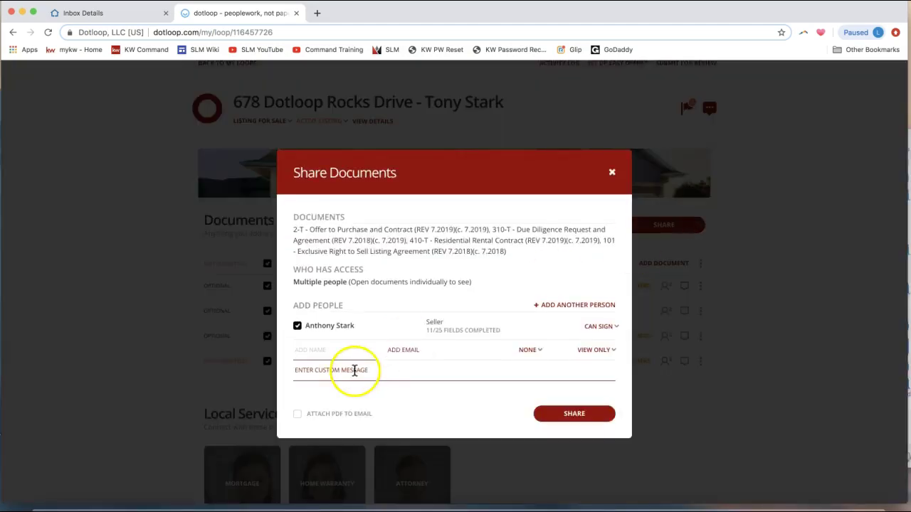
left_click(299, 330)
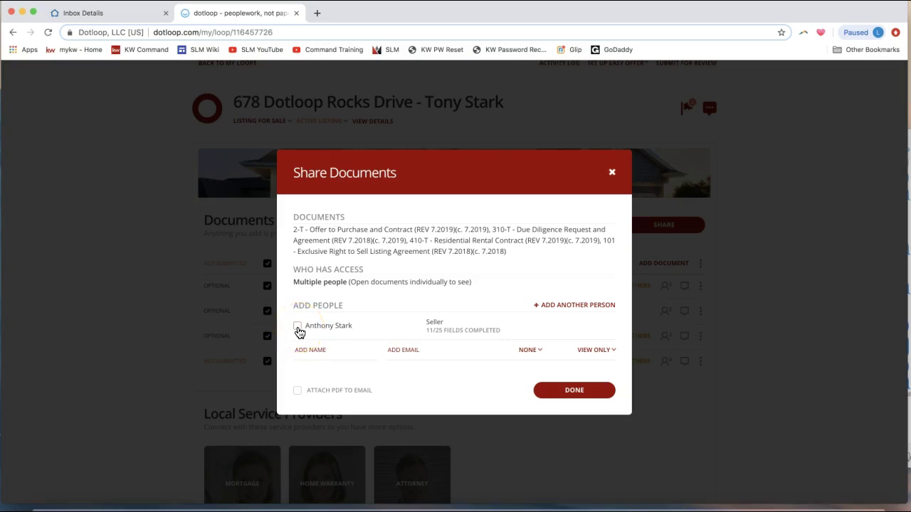
left_click(298, 330)
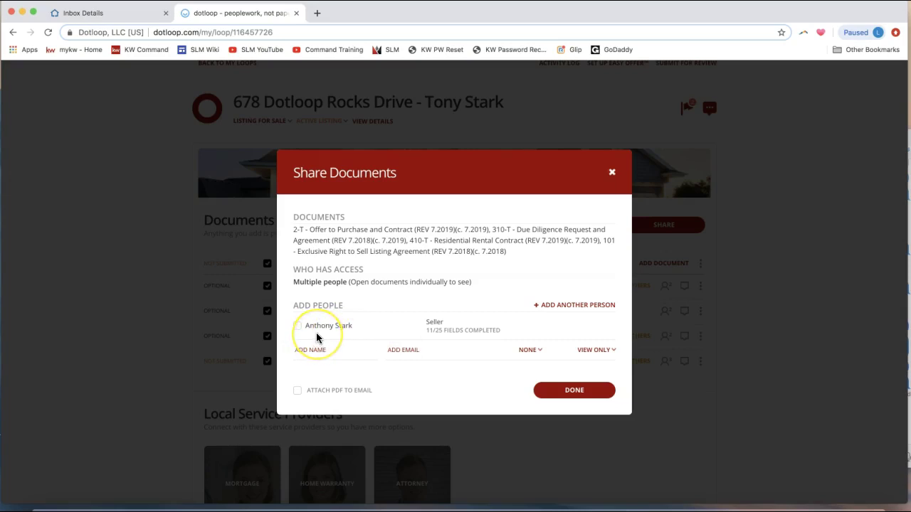
Add the saved DocuSign contact, with its DocuSign inbound email address, as the recipient of the shared documents
left_click(315, 350)
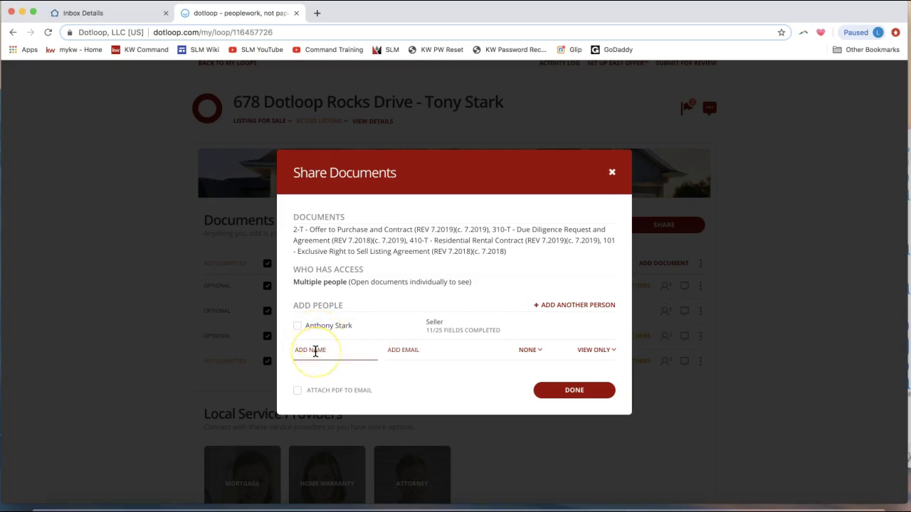
left_click(403, 349)
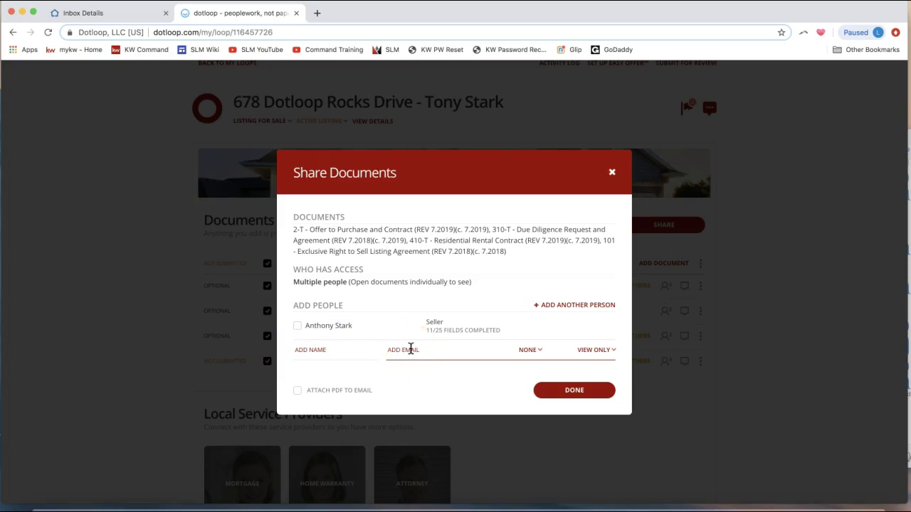
left_click(341, 350)
type("Leah")
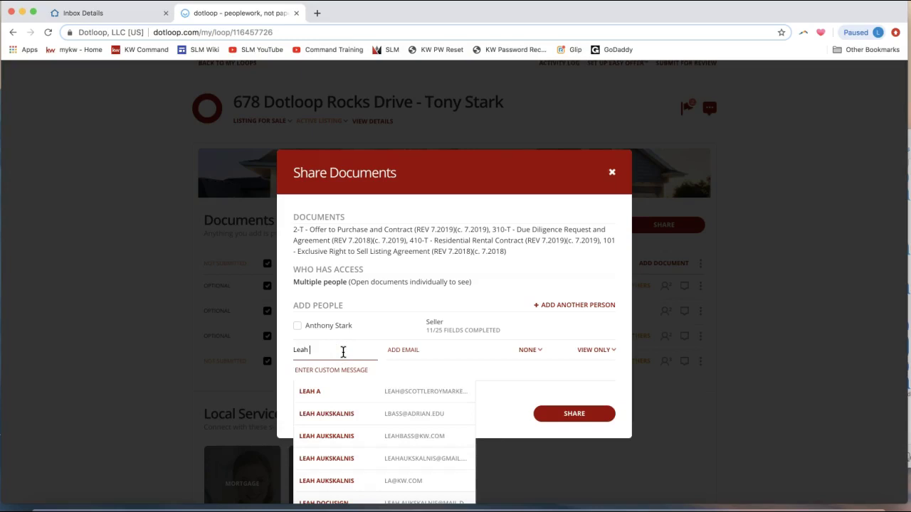
type(" Docusi")
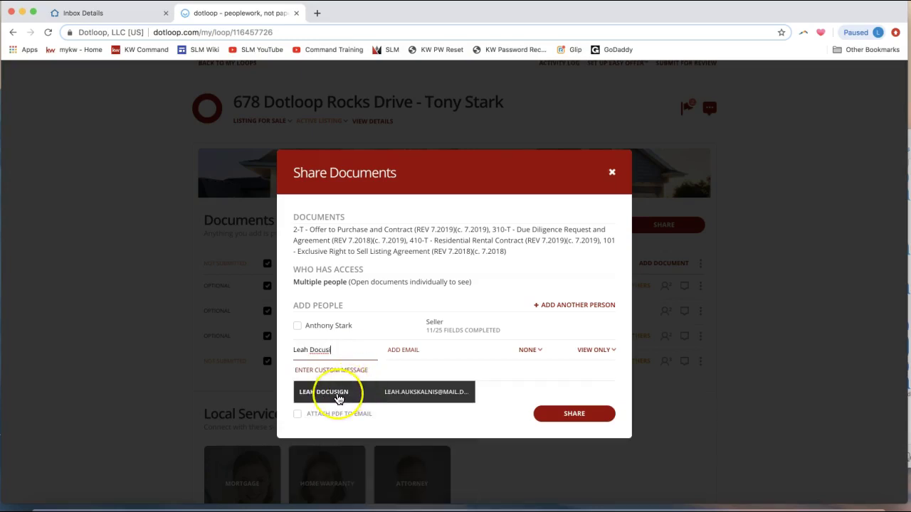
left_click(338, 398)
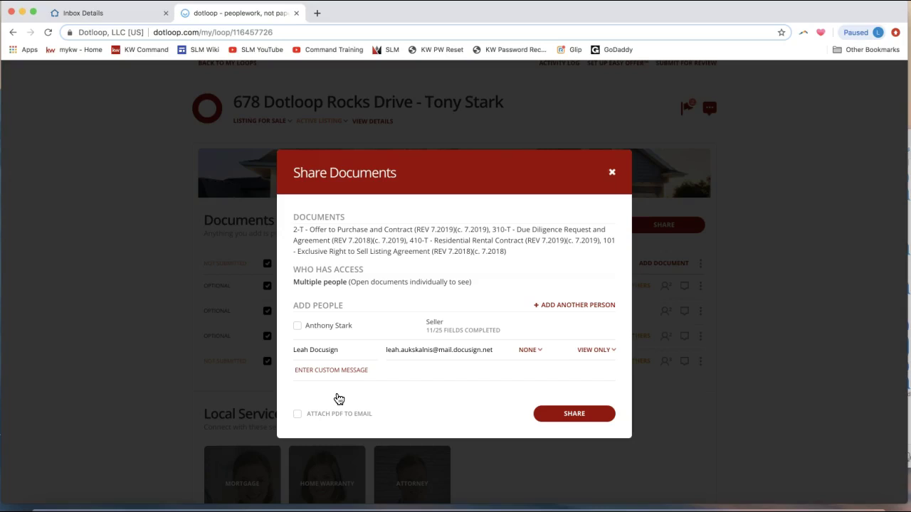
left_click(344, 354)
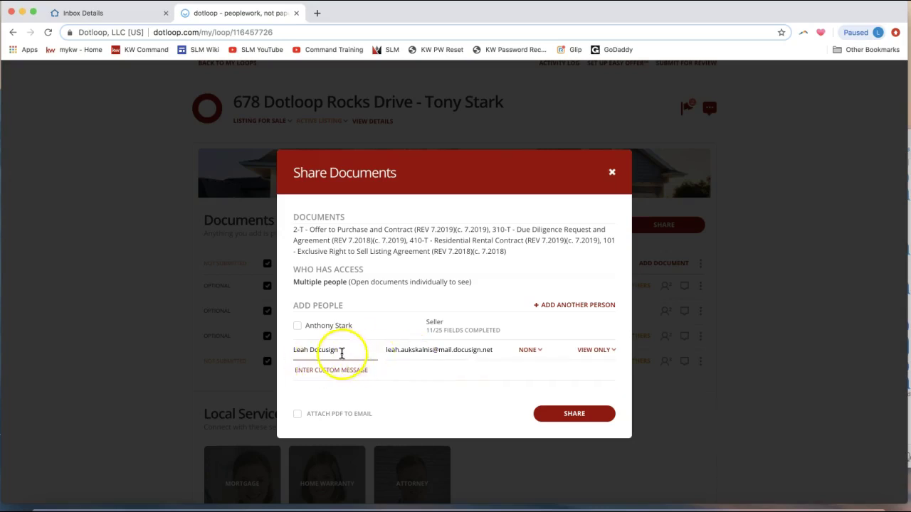
left_click(399, 367)
left_click(305, 349)
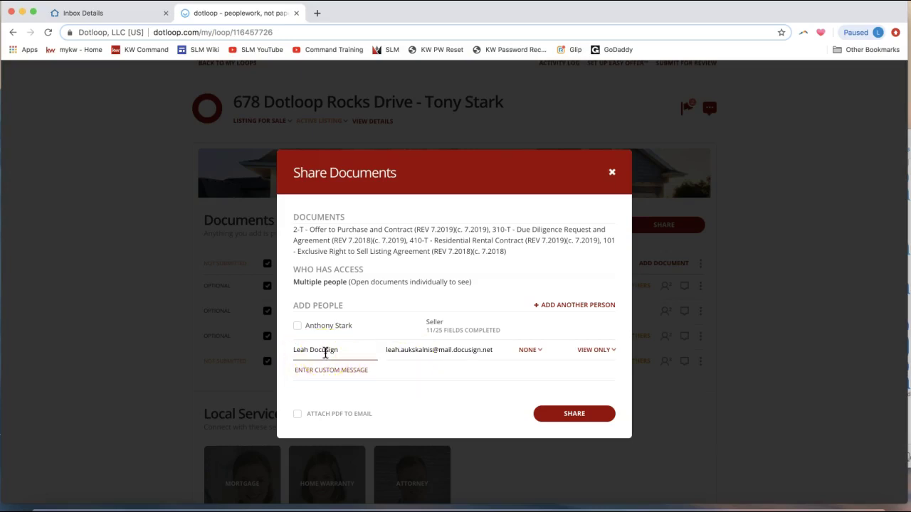
left_click(396, 361)
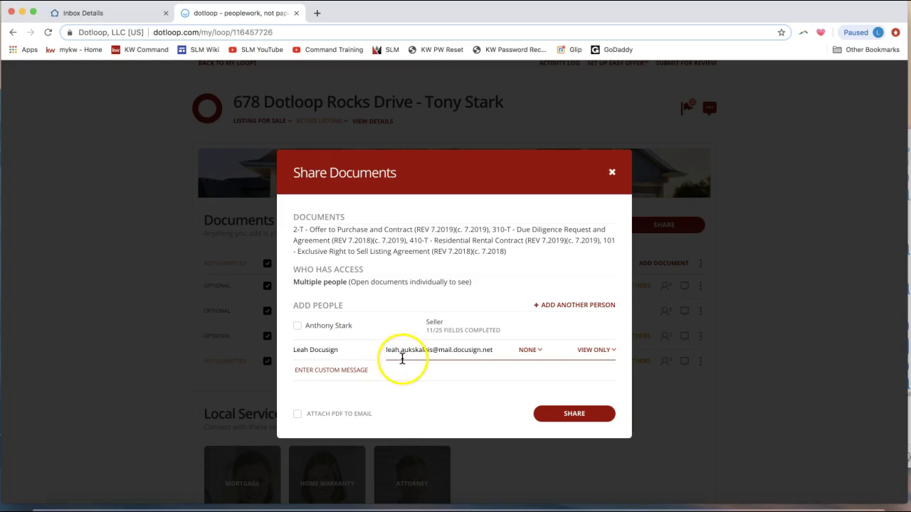
left_click(430, 340)
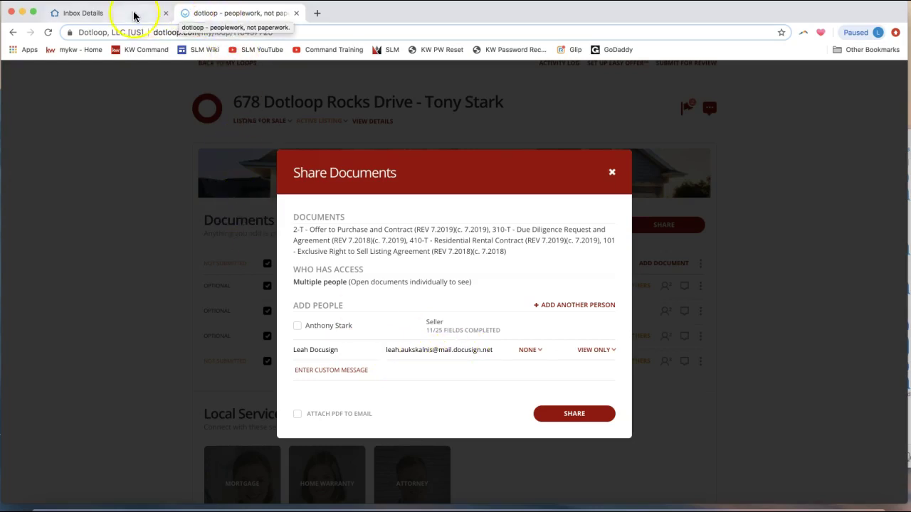
Check the recipient's email address in the share form against the inbound email in the DocuSign account's inbox details
left_click(79, 14)
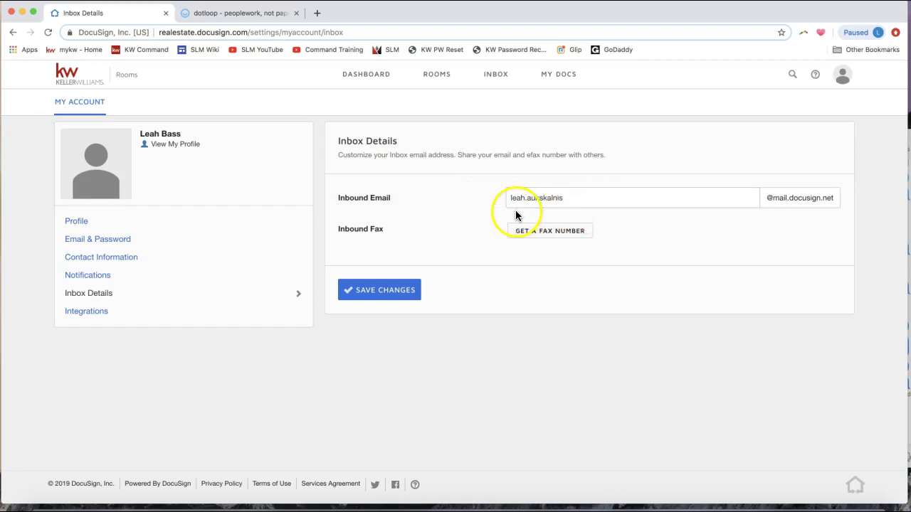
left_click(579, 200)
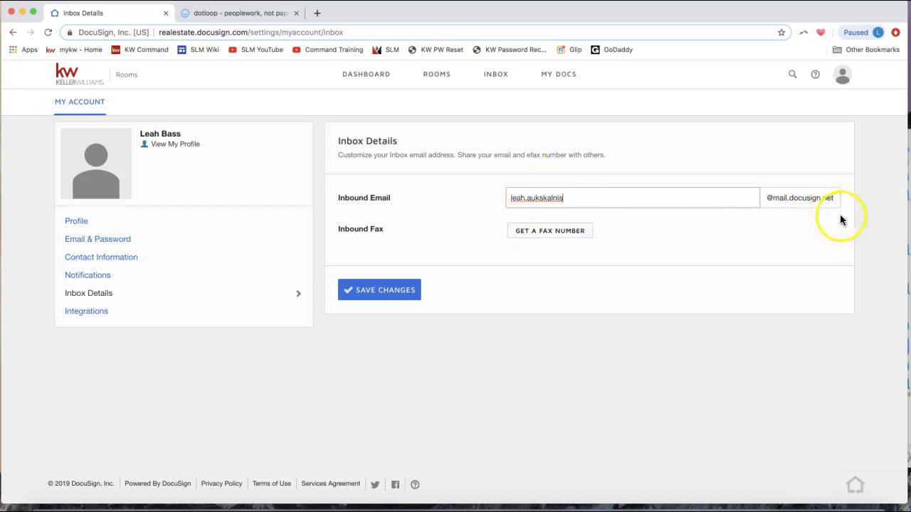
left_click(230, 16)
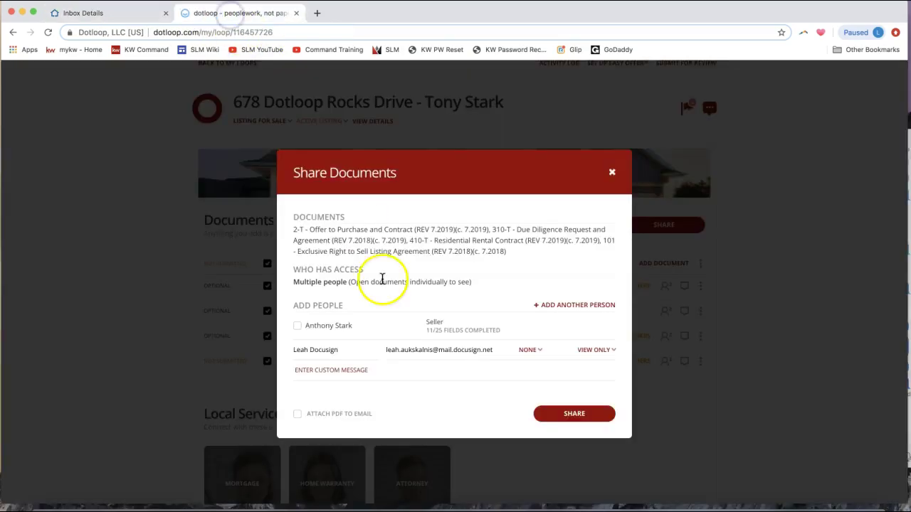
left_click(389, 350)
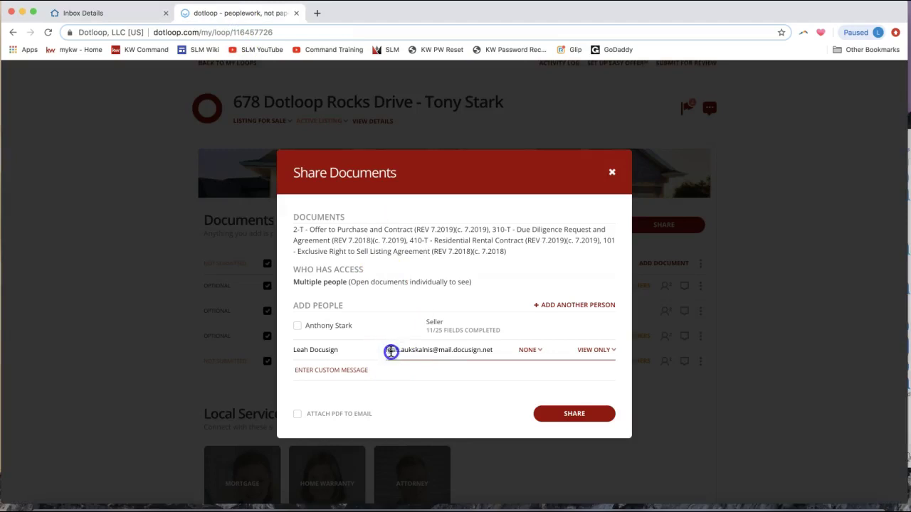
left_click_drag(388, 350, 492, 352)
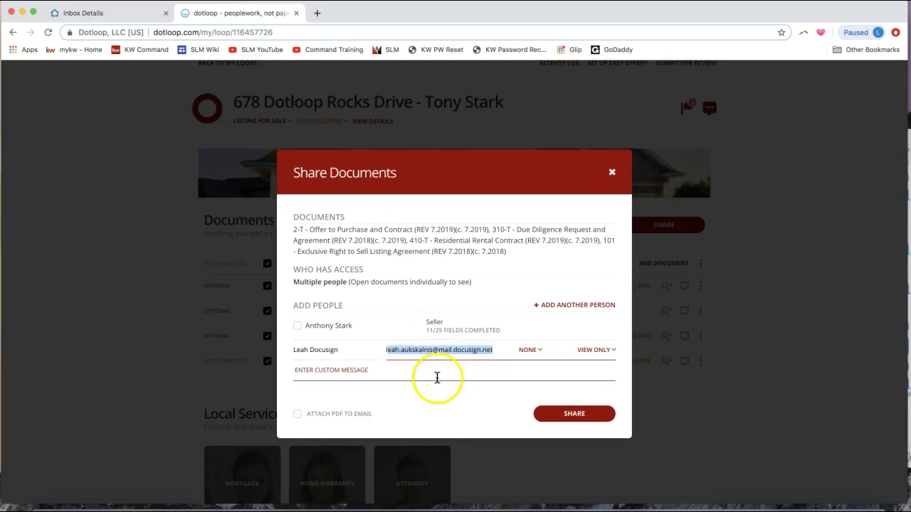
left_click(446, 349)
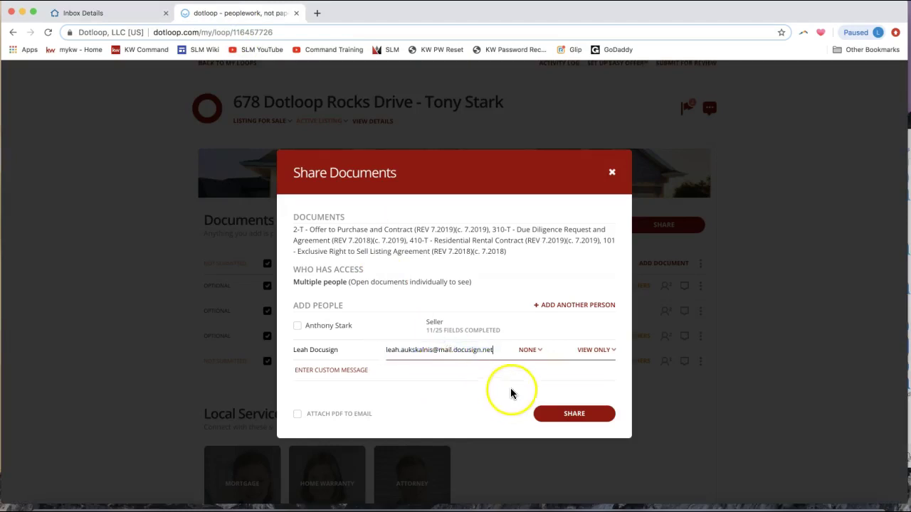
Assign the DocuSign recipient the Listing Agent role with view-only access
left_click(530, 351)
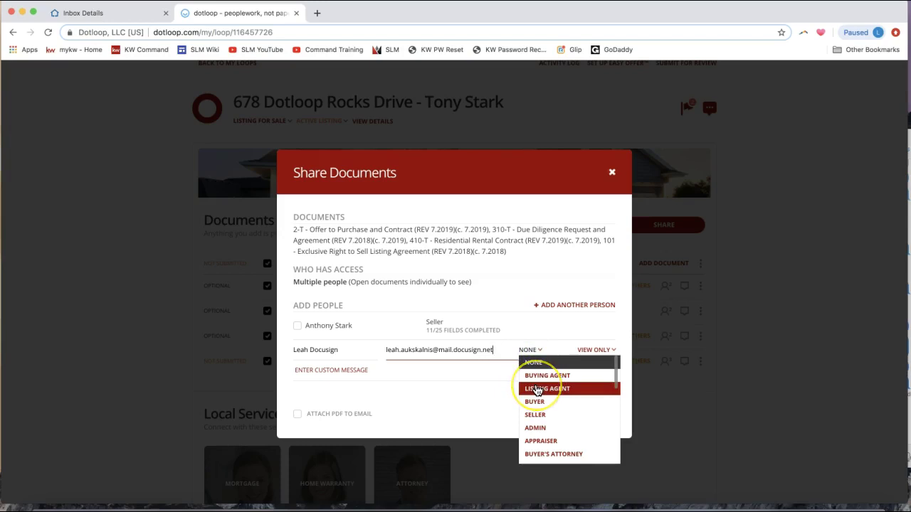
left_click(536, 382)
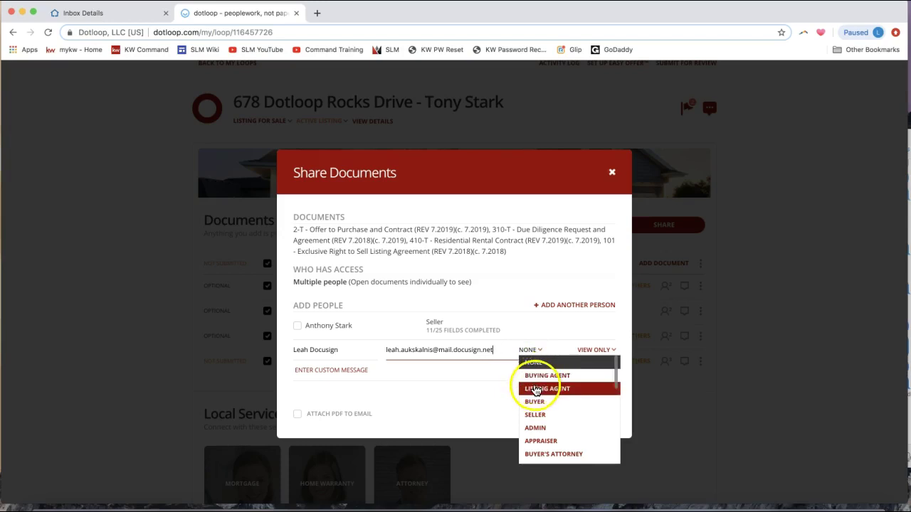
left_click(537, 388)
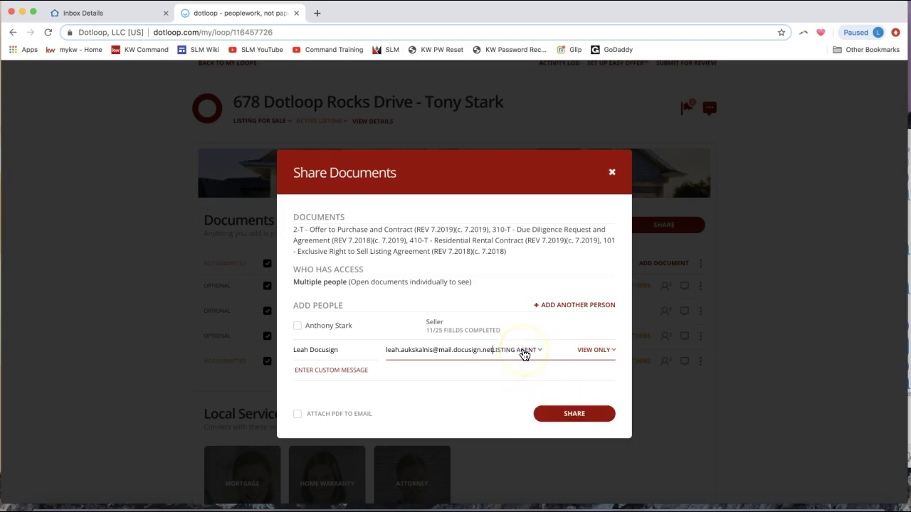
left_click(598, 350)
Enable attaching the documents to the sharing email as PDFs
left_click(297, 416)
left_click(306, 425)
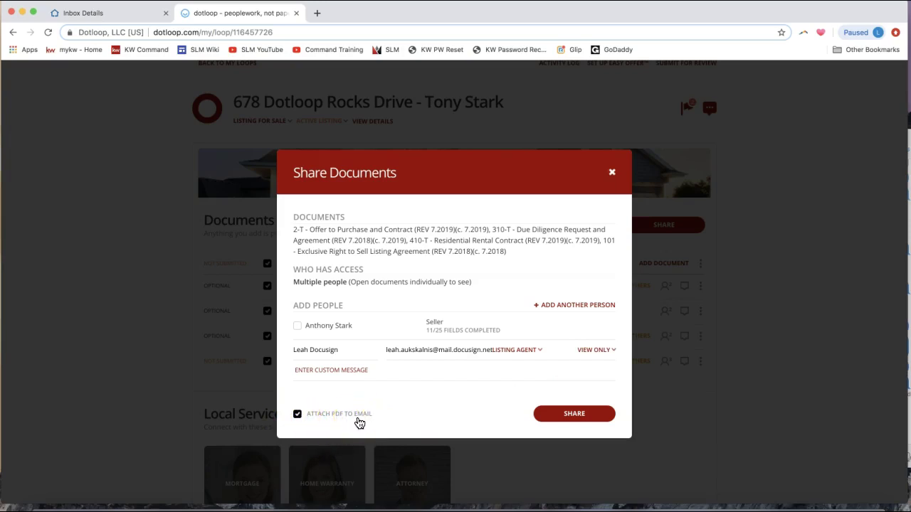
left_click(299, 426)
left_click(299, 426)
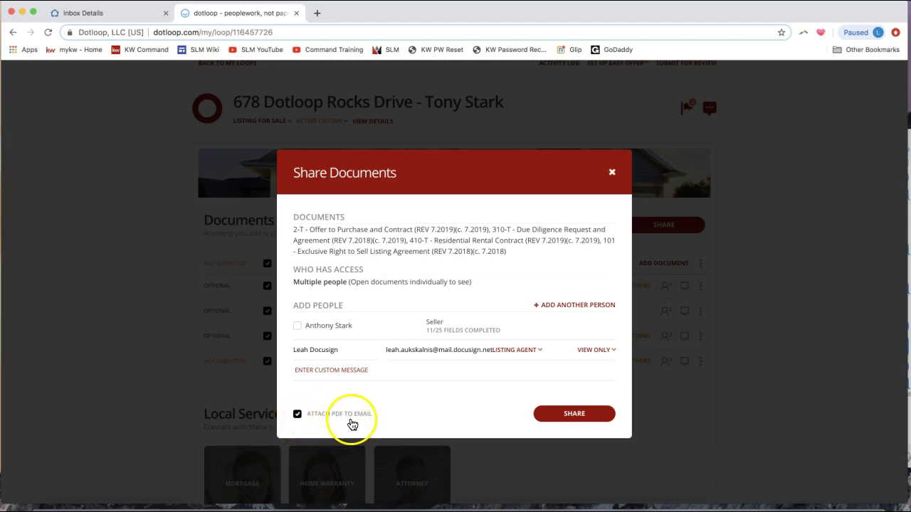
left_click(298, 425)
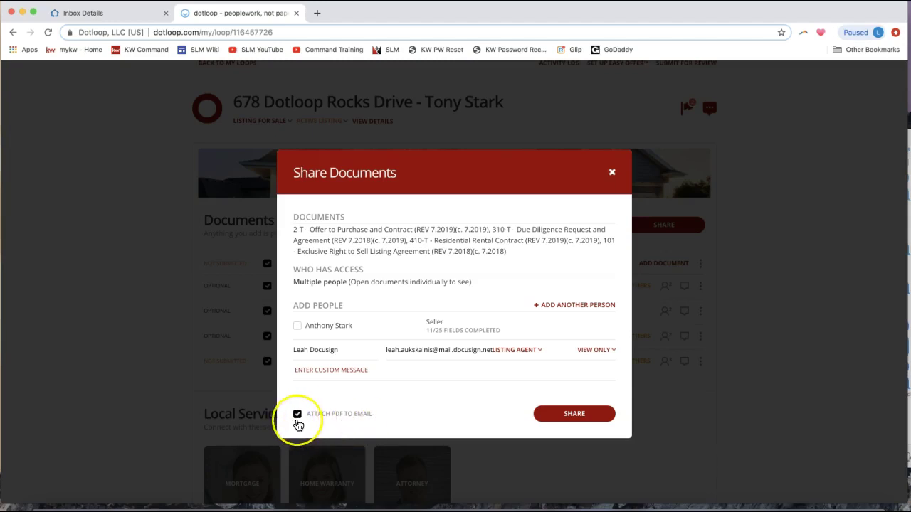
Share the four documents with the DocuSign recipient and finish the sharing form
left_click(562, 427)
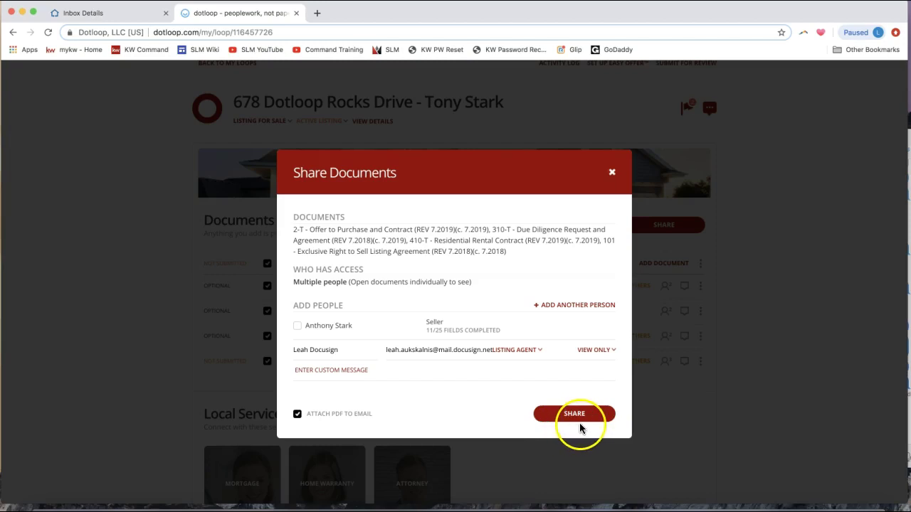
left_click(573, 418)
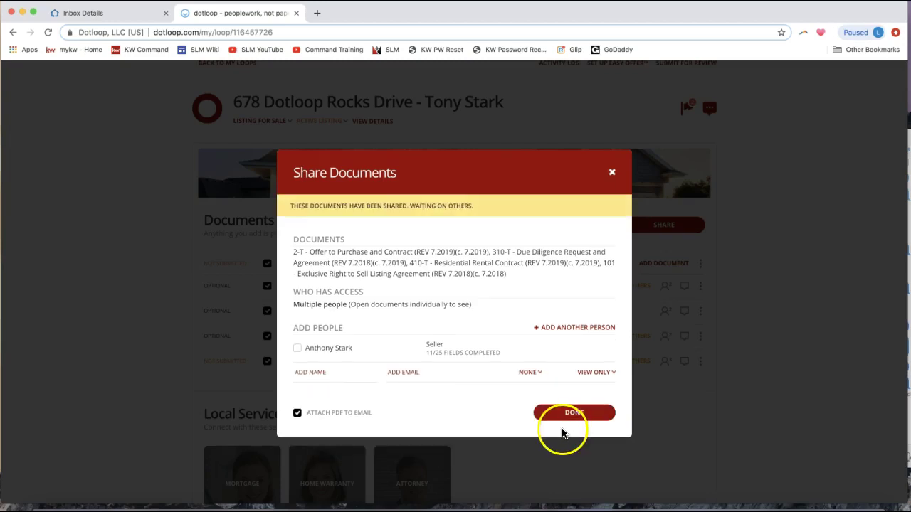
left_click(562, 430)
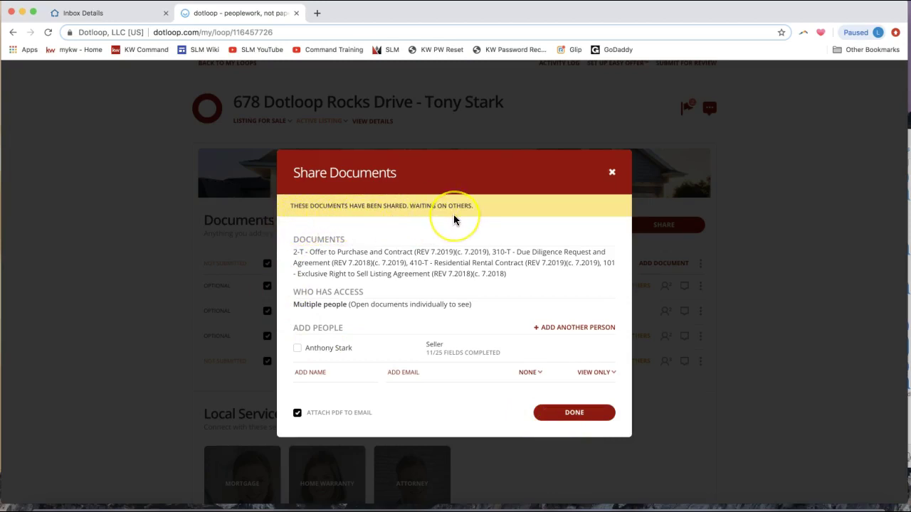
left_click_drag(294, 239, 505, 280)
double_click(424, 276)
left_click(416, 238)
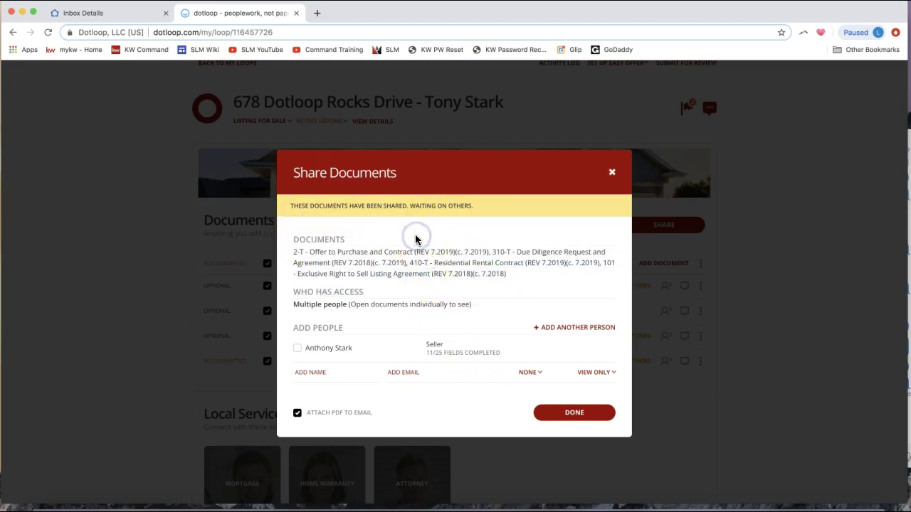
left_click(574, 420)
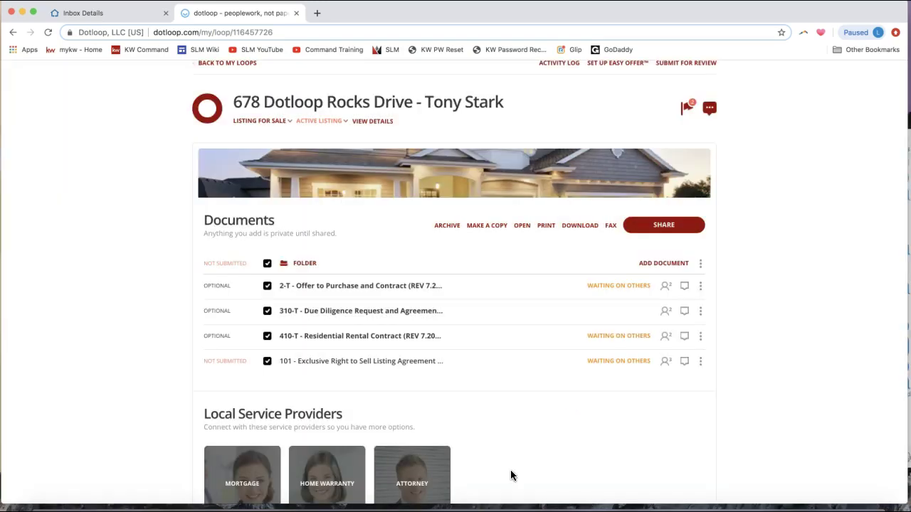
Switch to DocuSign Rooms and open the inbox that receives the emailed documents
left_click(238, 379)
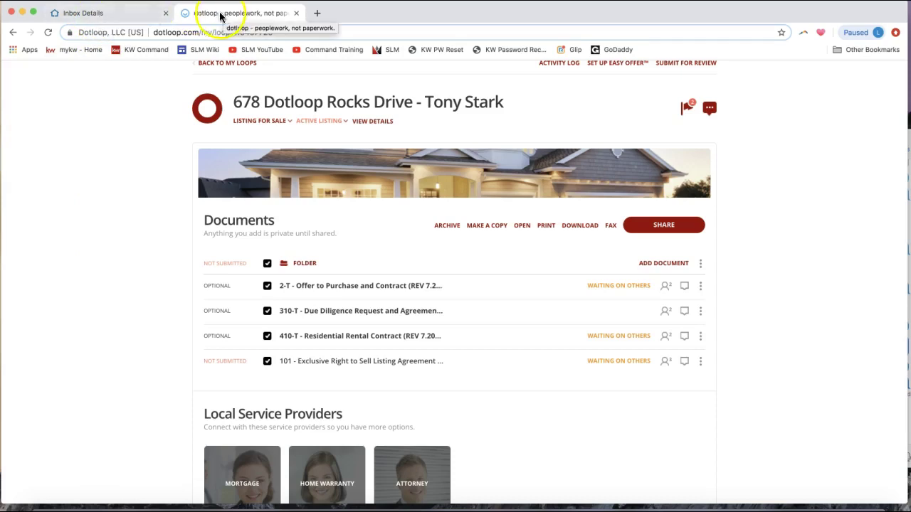
left_click(120, 18)
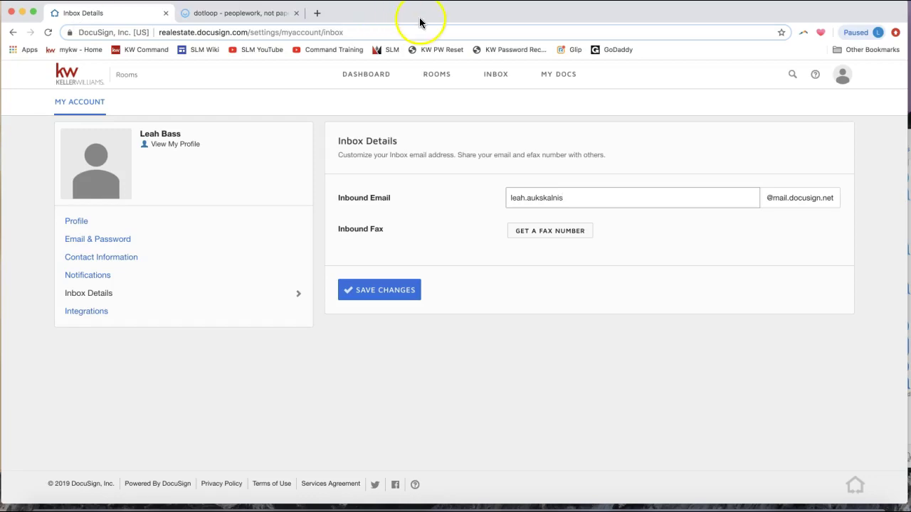
left_click(496, 77)
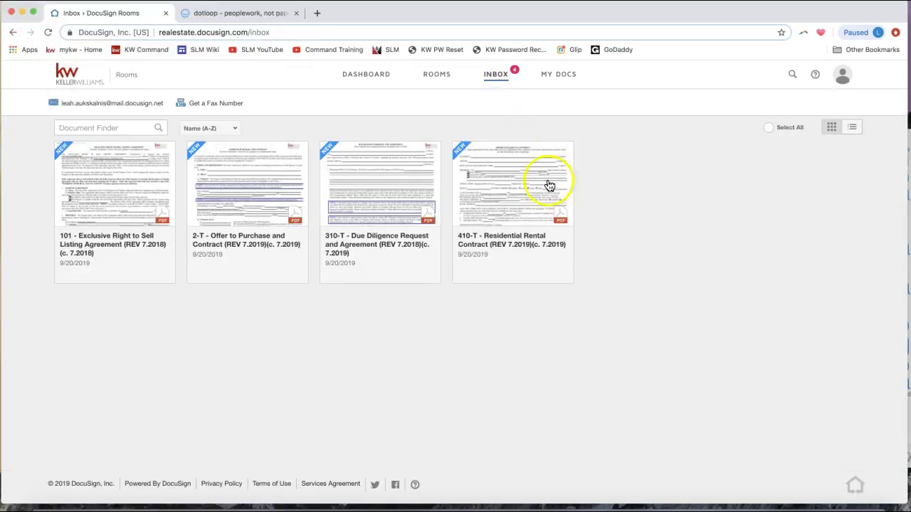
left_click(219, 329)
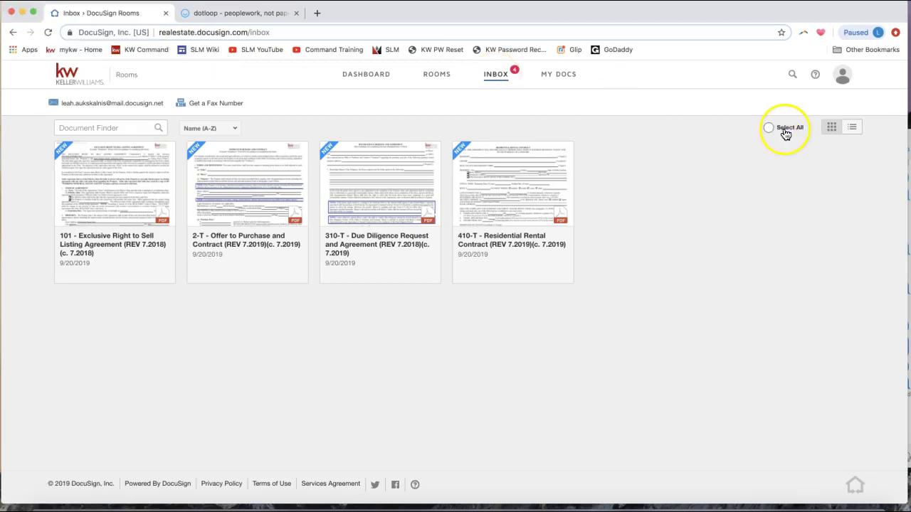
Select all documents in the DocuSign Rooms inbox
mouse_move(465, 165)
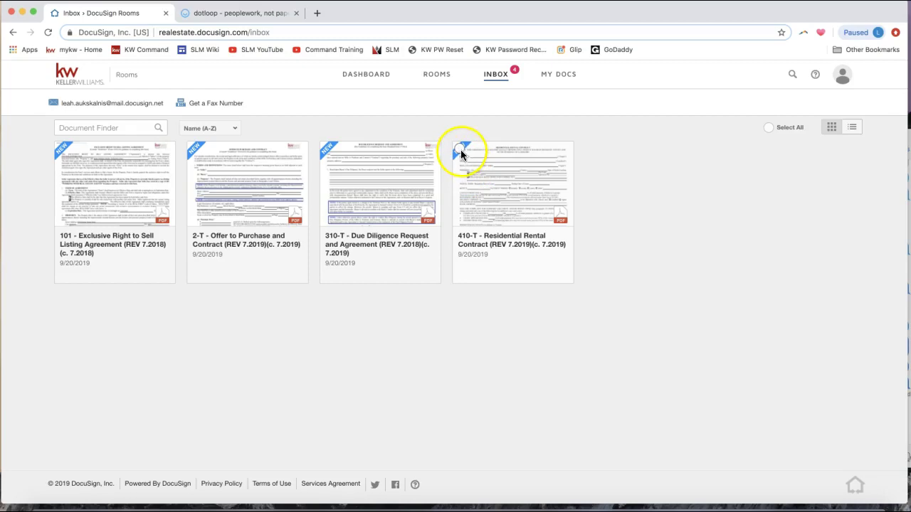
left_click(459, 148)
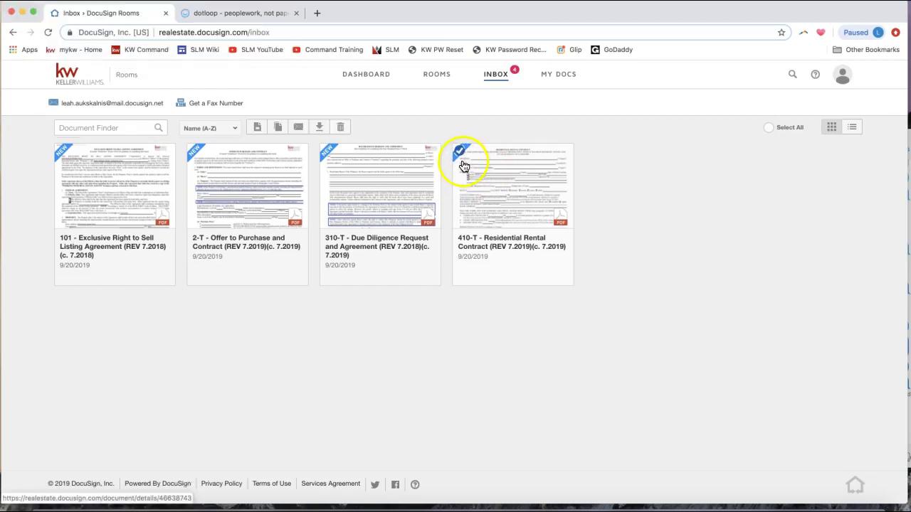
left_click(769, 130)
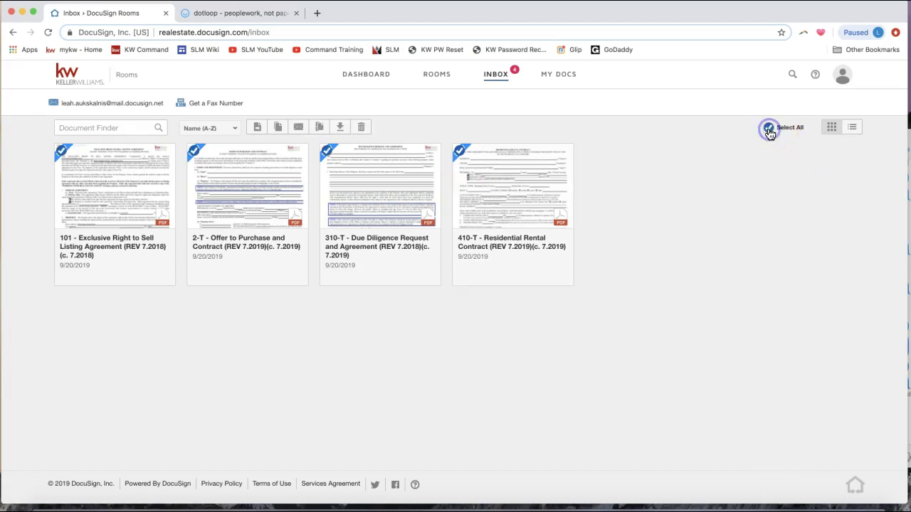
Start moving the four selected inbox documents and set the destination to Active Rooms
left_click(257, 128)
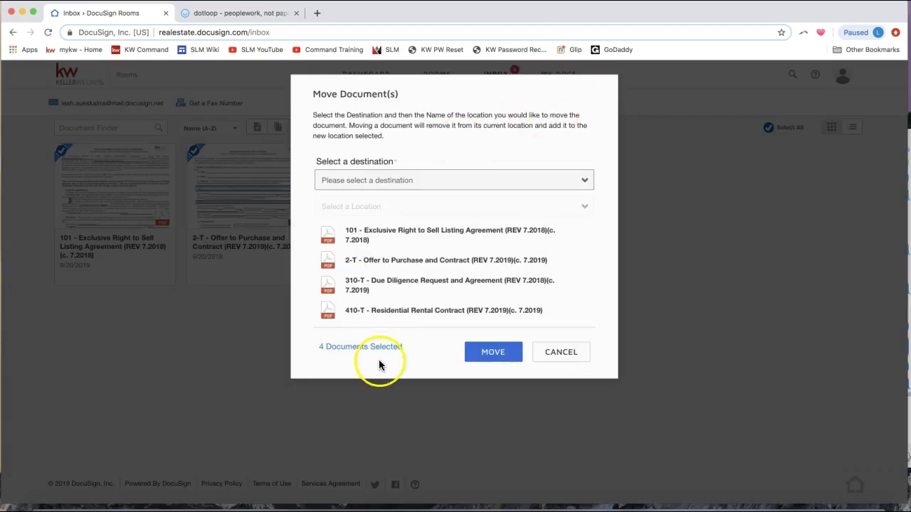
left_click(547, 350)
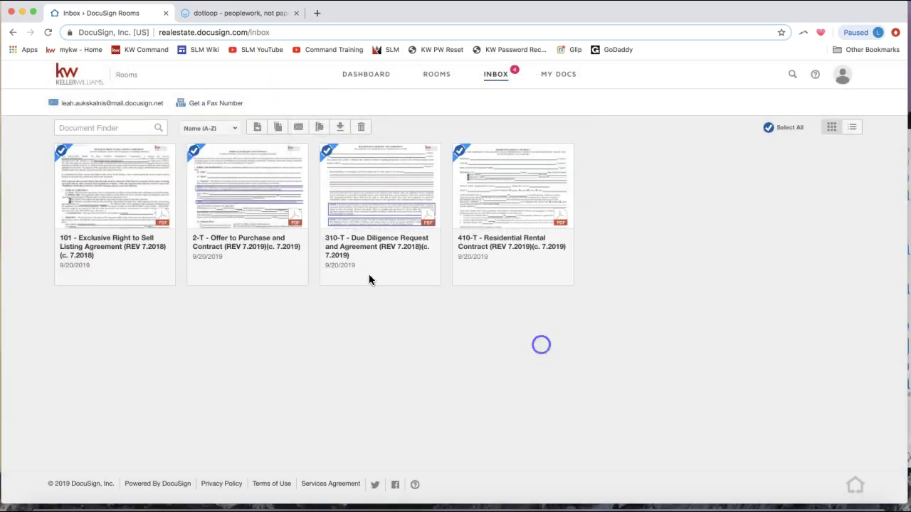
left_click(258, 129)
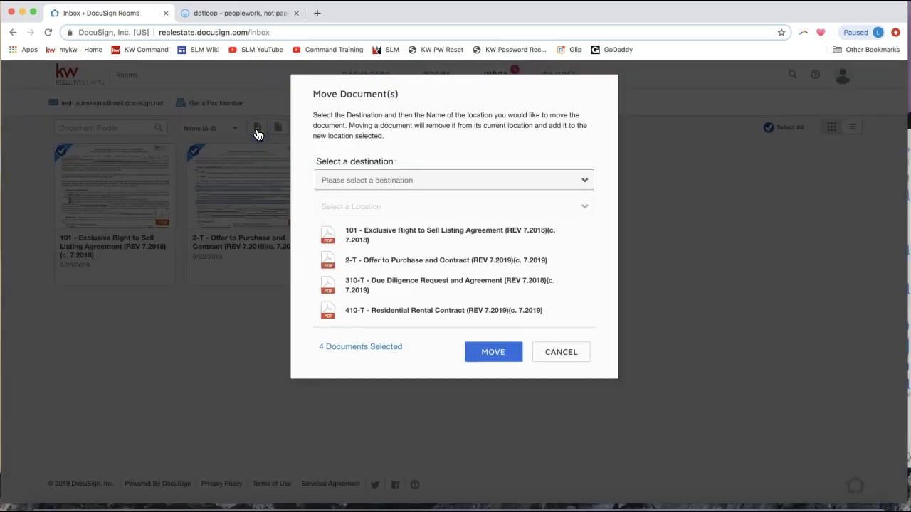
mouse_move(375, 242)
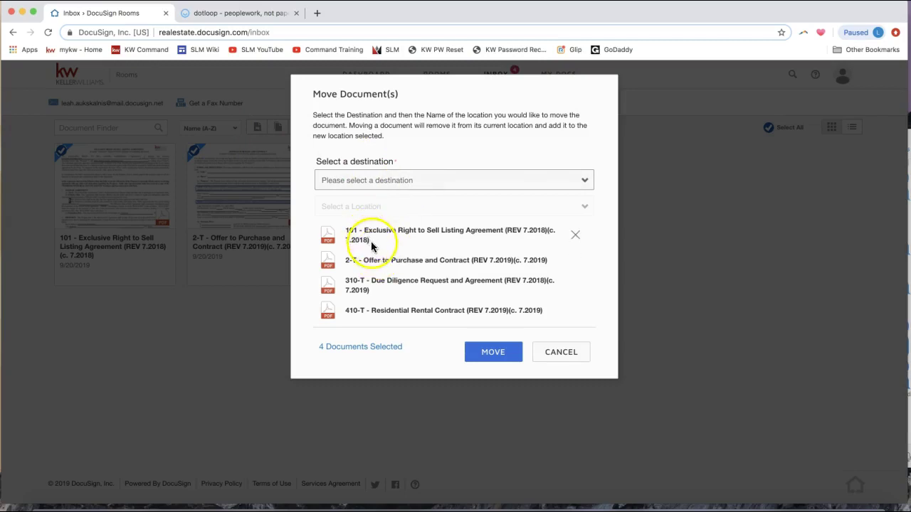
mouse_move(372, 311)
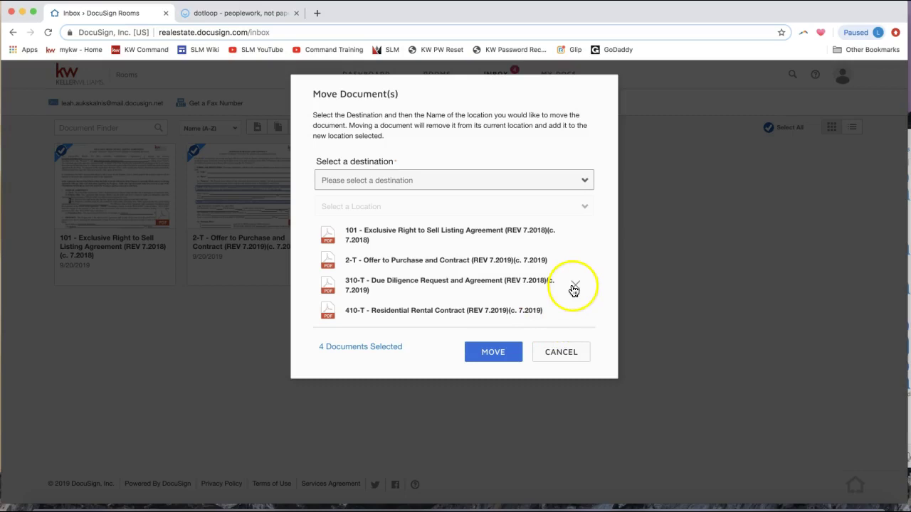
left_click(372, 183)
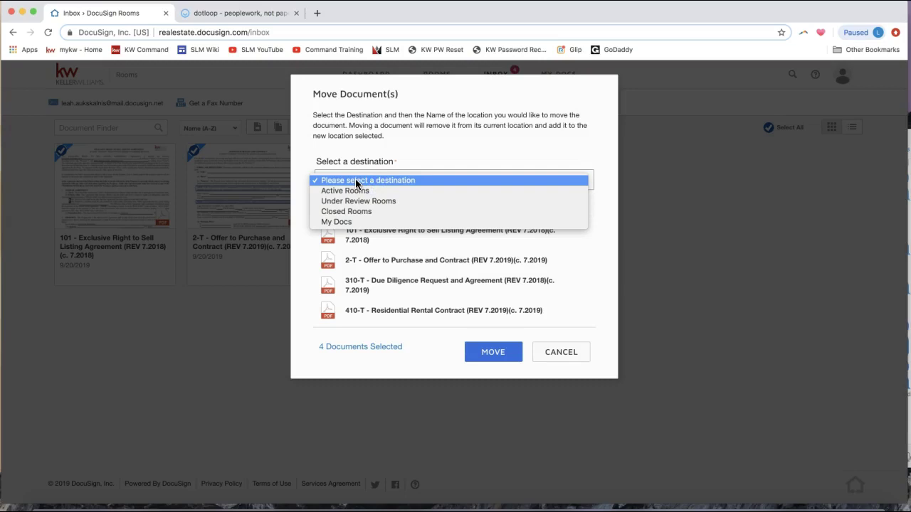
left_click(355, 194)
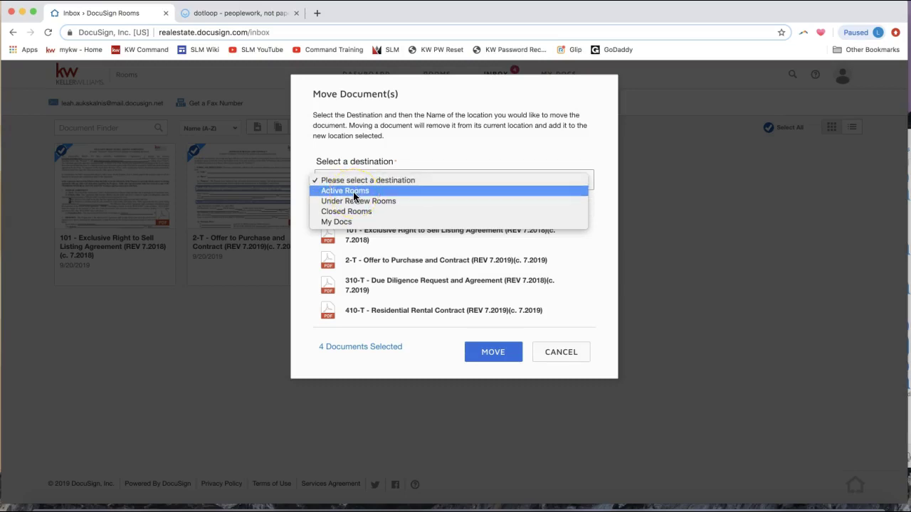
left_click(351, 198)
left_click(343, 191)
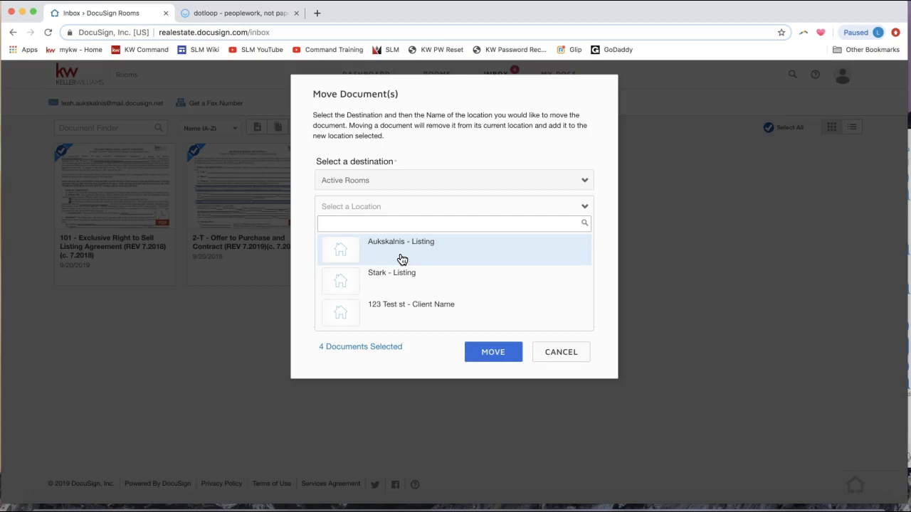
Choose the Stark - Listing room as the location and move the documents there
left_click(401, 278)
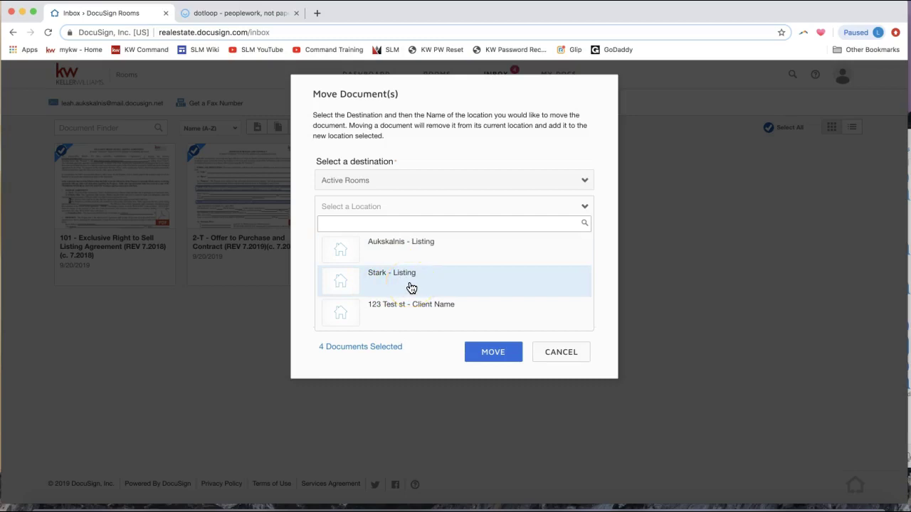
left_click(335, 205)
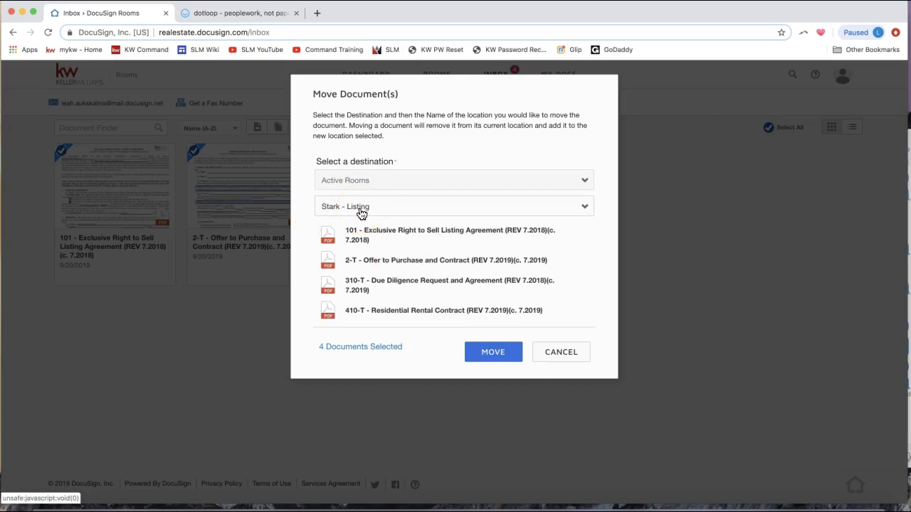
left_click(355, 208)
left_click(348, 206)
left_click(380, 210)
left_click(493, 360)
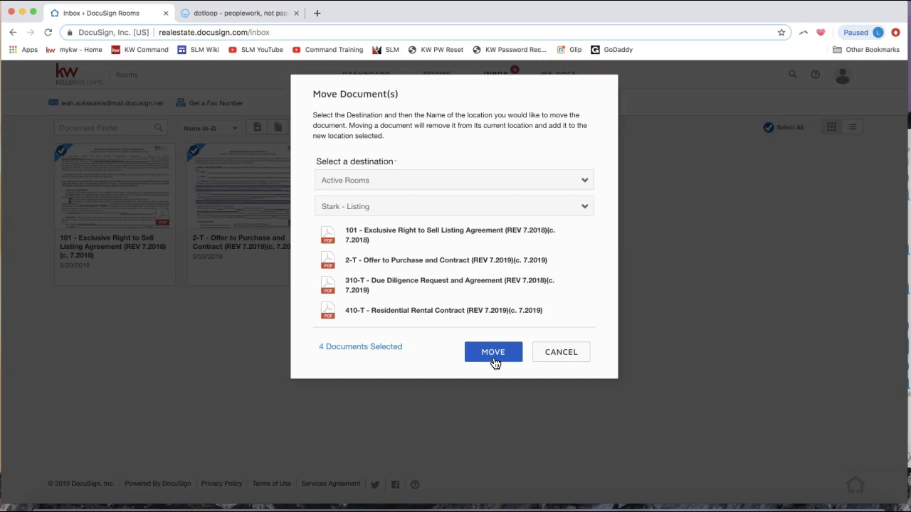
left_click(491, 360)
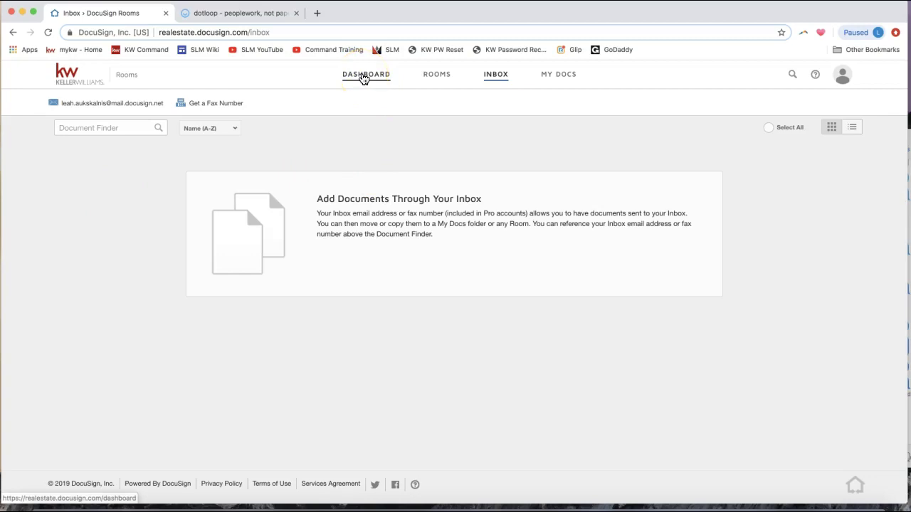
Open the Stark - Listing room from the dashboard and view its documents
left_click(365, 76)
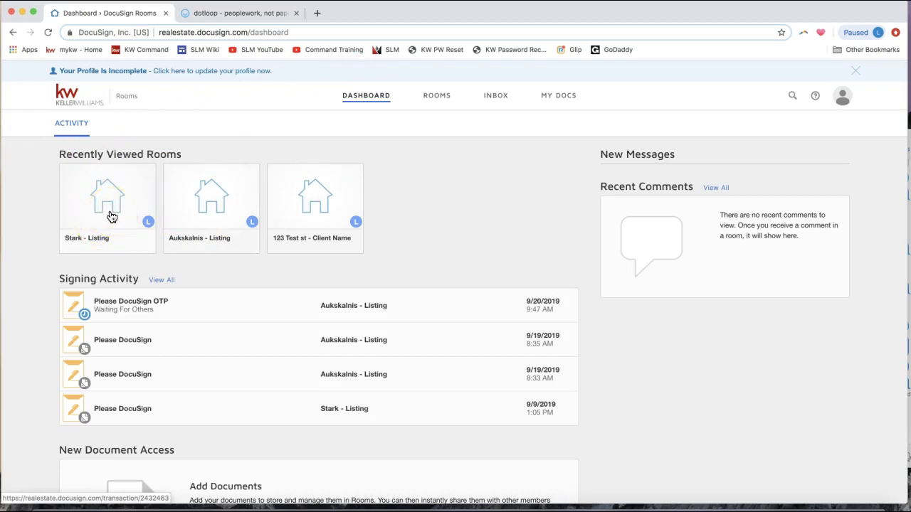
left_click(111, 217)
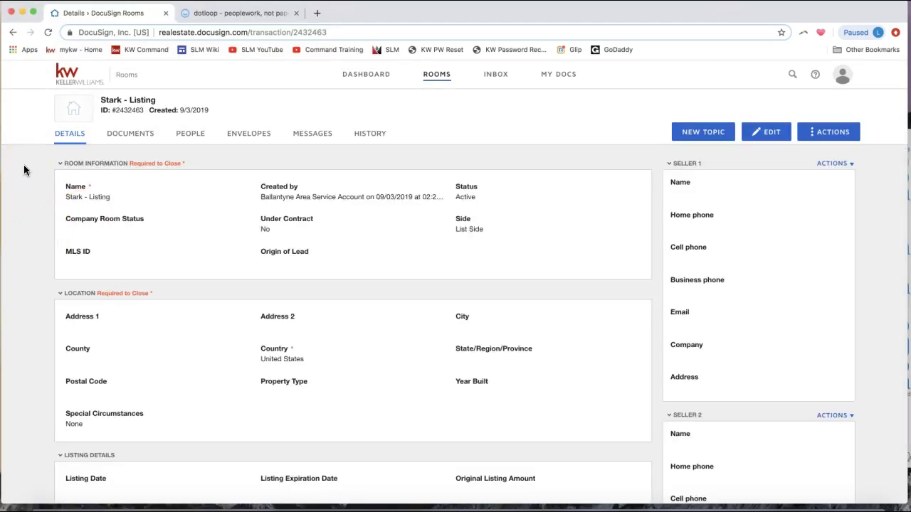
left_click(126, 137)
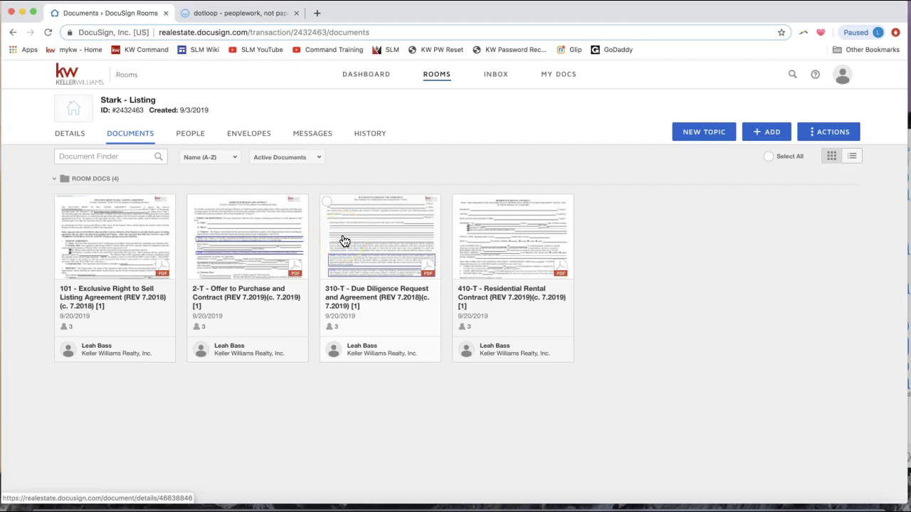
Switch to KW Command at agent.kw.com in a new browser tab
left_click(318, 14)
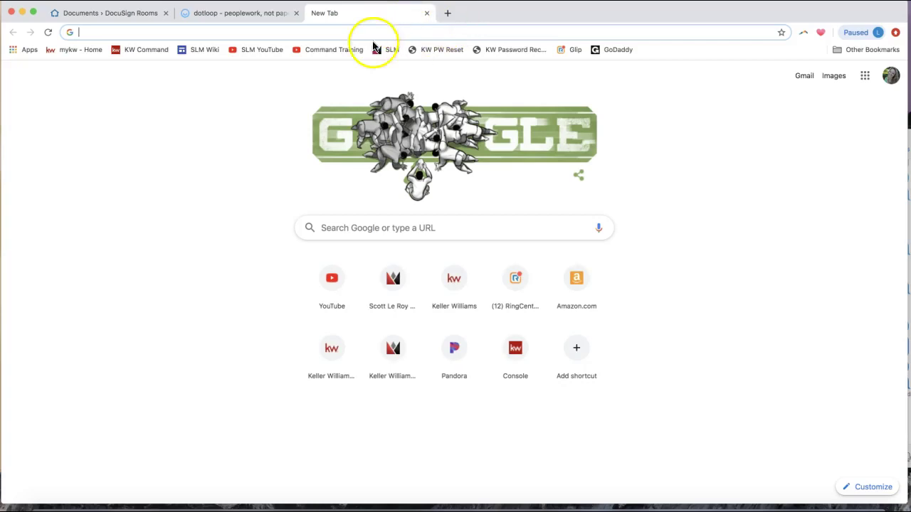
type("ag")
key("Return")
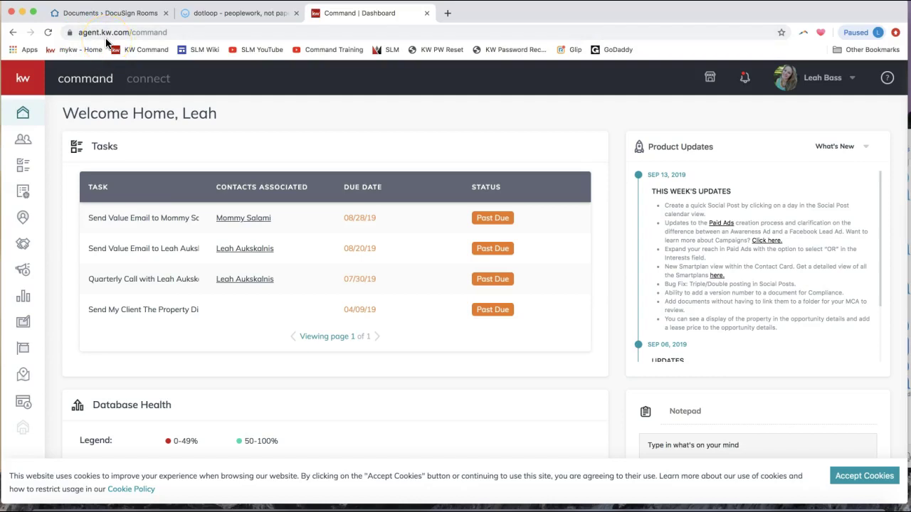
Find the Stark - Listing opportunity among all opportunities and open its documents
left_click(24, 245)
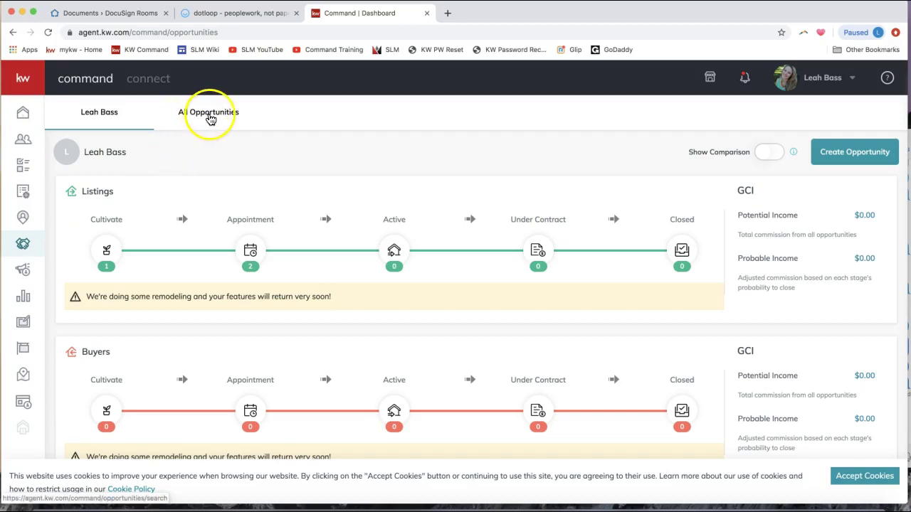
left_click(205, 117)
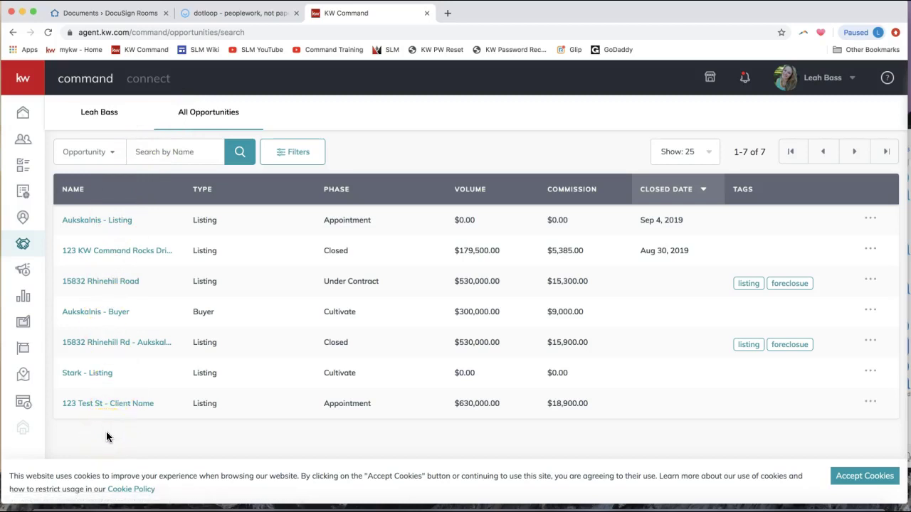
left_click(90, 380)
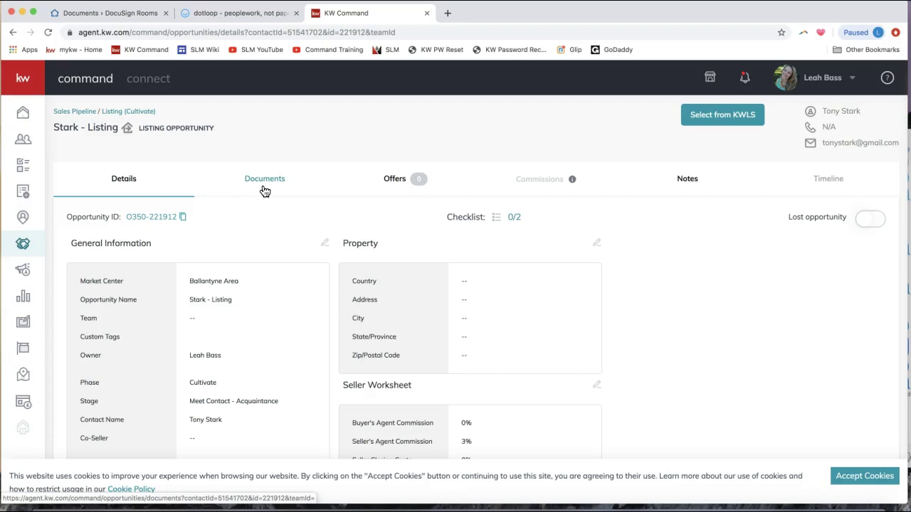
left_click(264, 191)
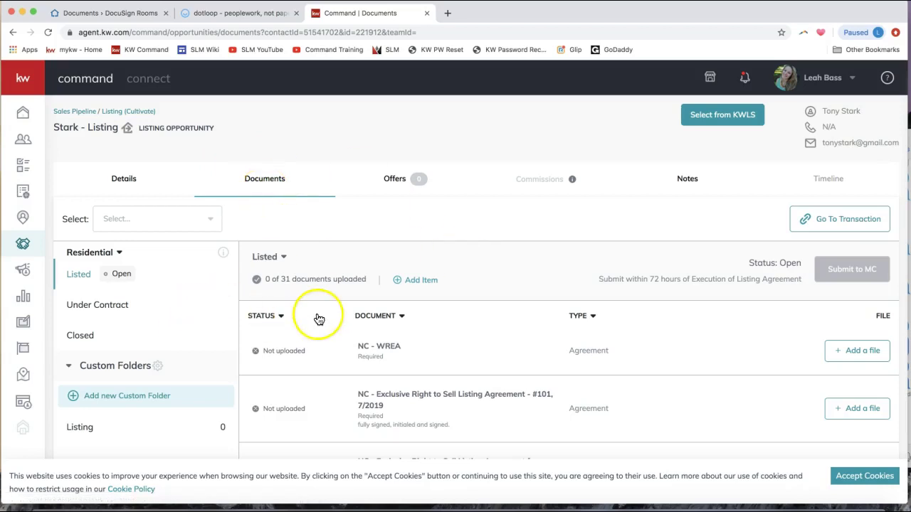
Start adding a file to NC - Residential Property Disclosure - 4.22 Rev 7/2019 with DocuSign as the document source
scroll(426, 323, "down", 4)
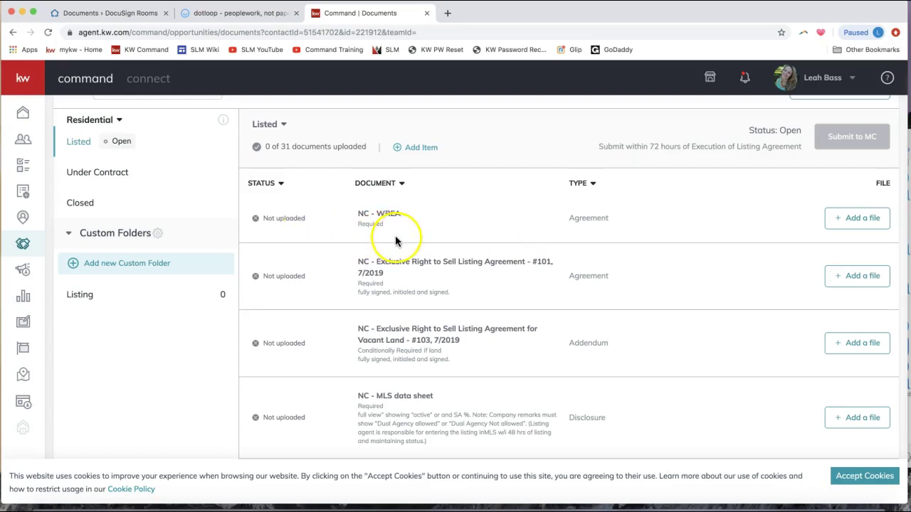
scroll(395, 239, "down", 3)
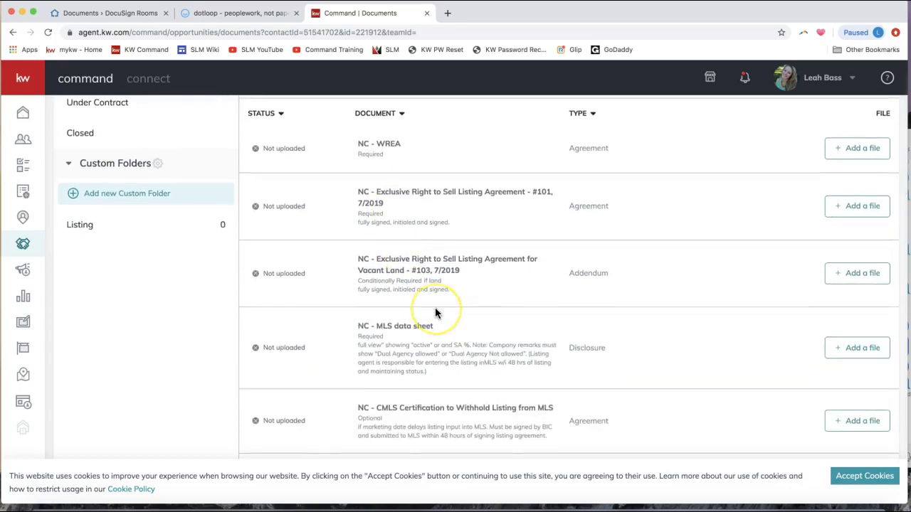
scroll(435, 313, "down", 3)
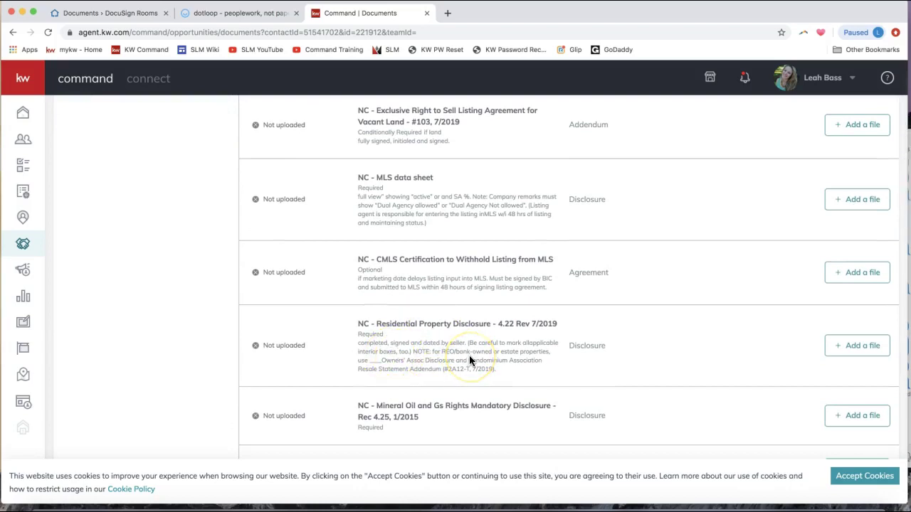
left_click(850, 352)
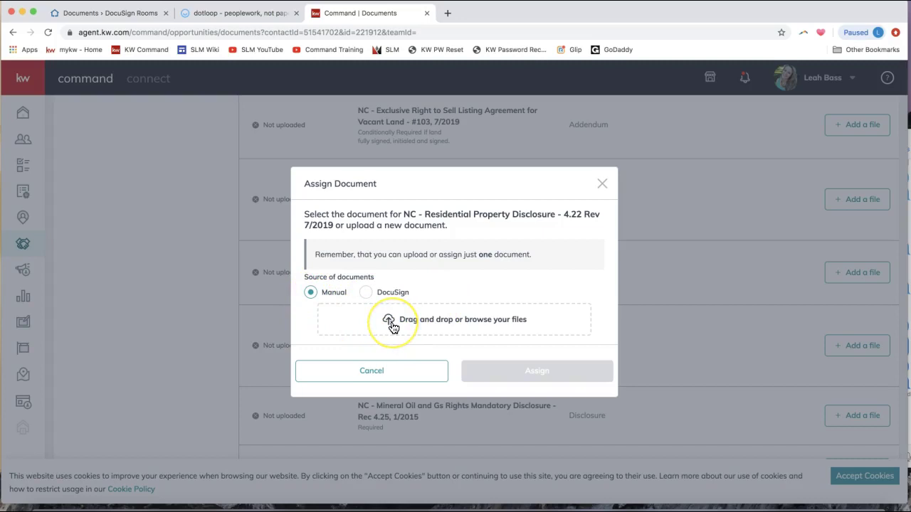
left_click(364, 292)
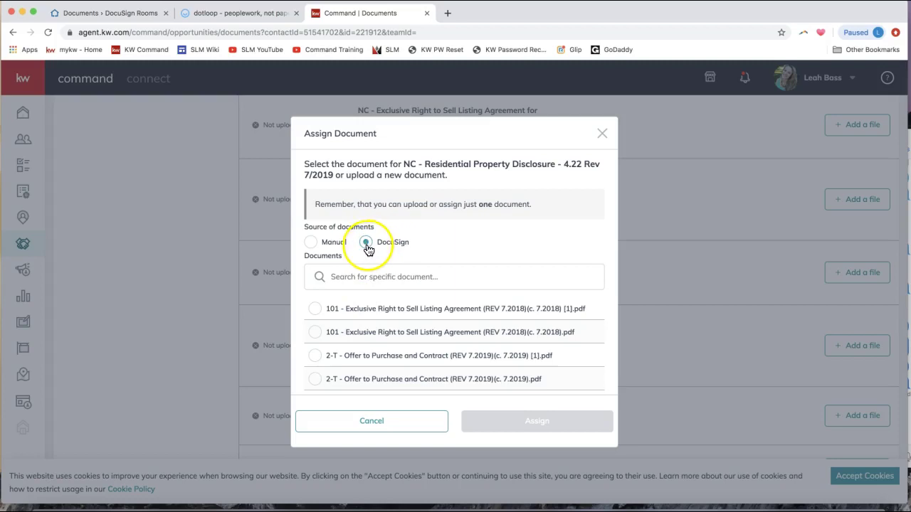
Assign 410-T - Residential Rental Contract (REV 7.2019)(c. 7.2019) [1].pdf to the Residential Property Disclosure item
scroll(373, 316, "down", 3)
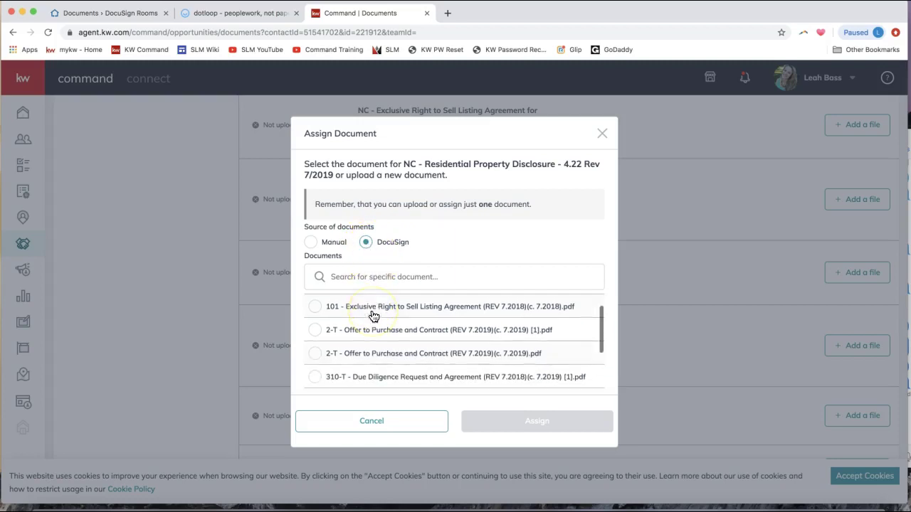
scroll(372, 316, "up", 2)
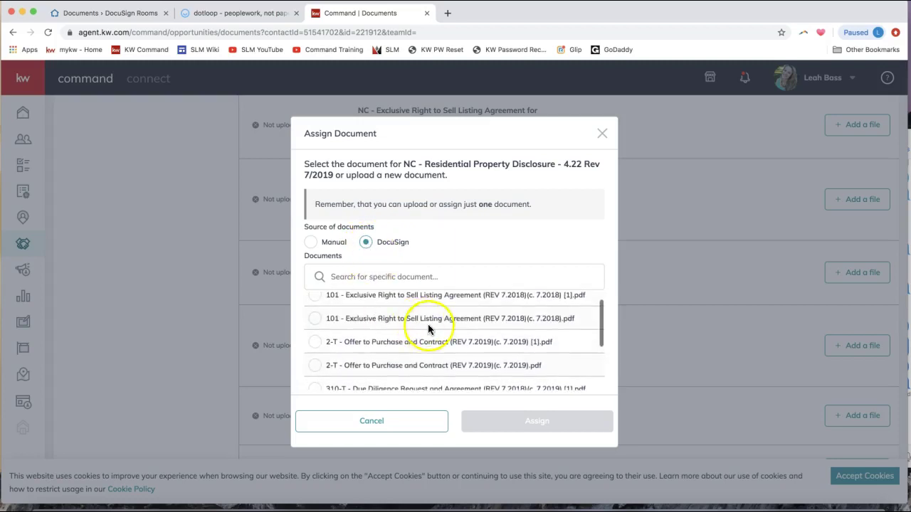
scroll(428, 325, "up", 1)
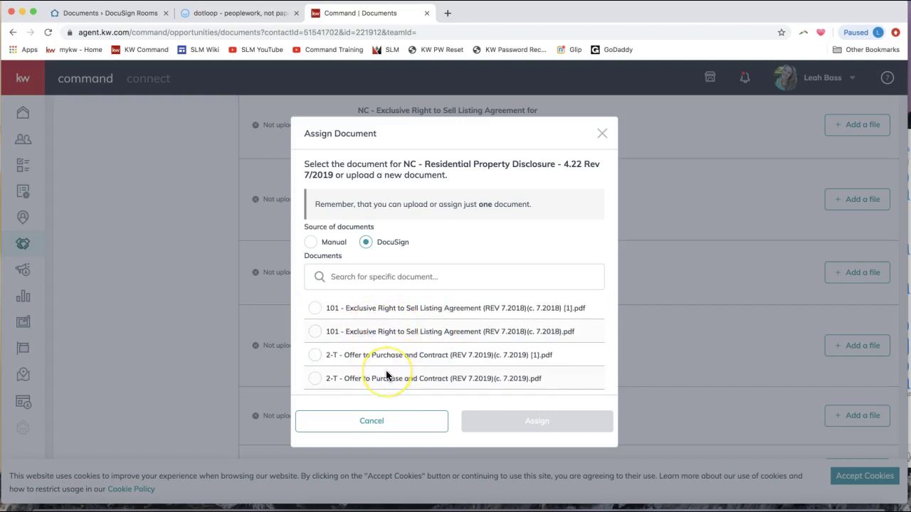
scroll(386, 375, "down", 2)
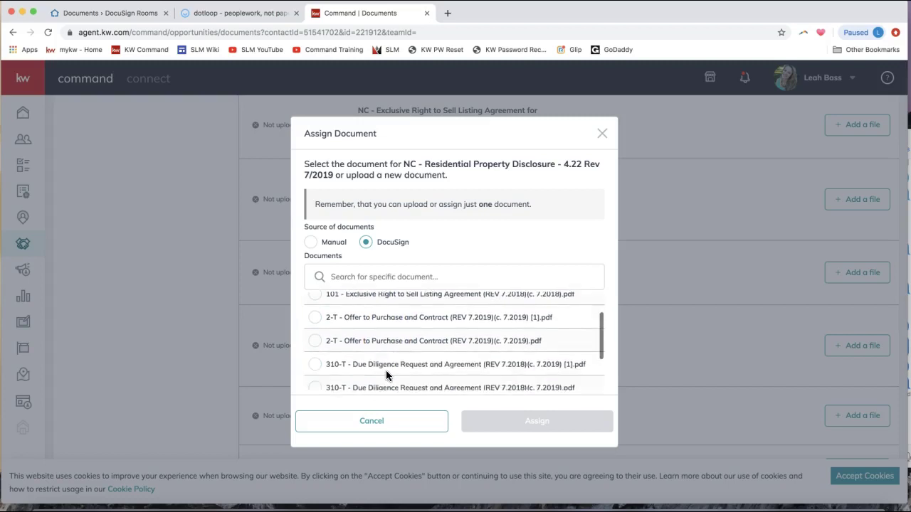
scroll(385, 369, "down", 3)
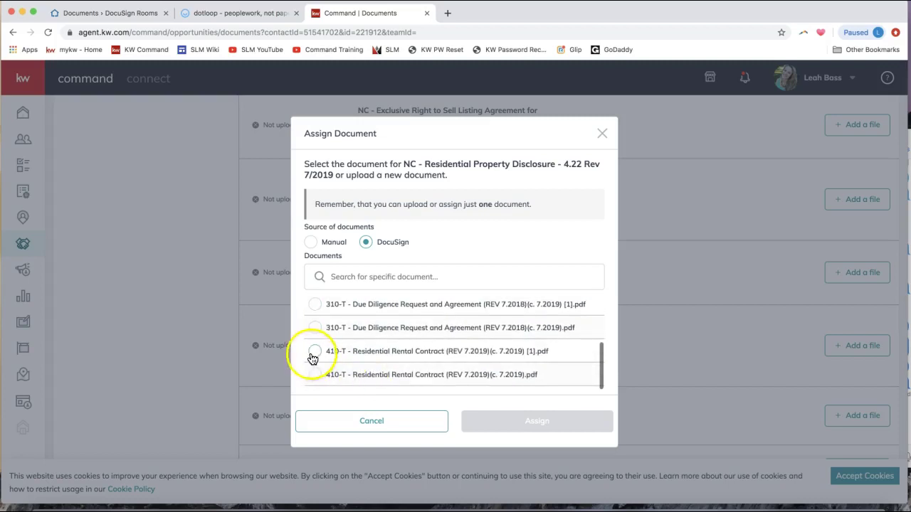
left_click(313, 356)
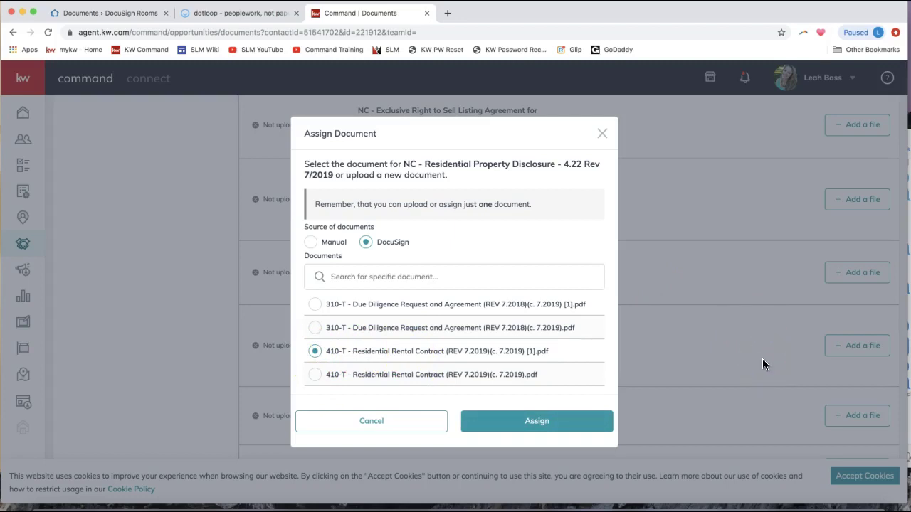
left_click(528, 430)
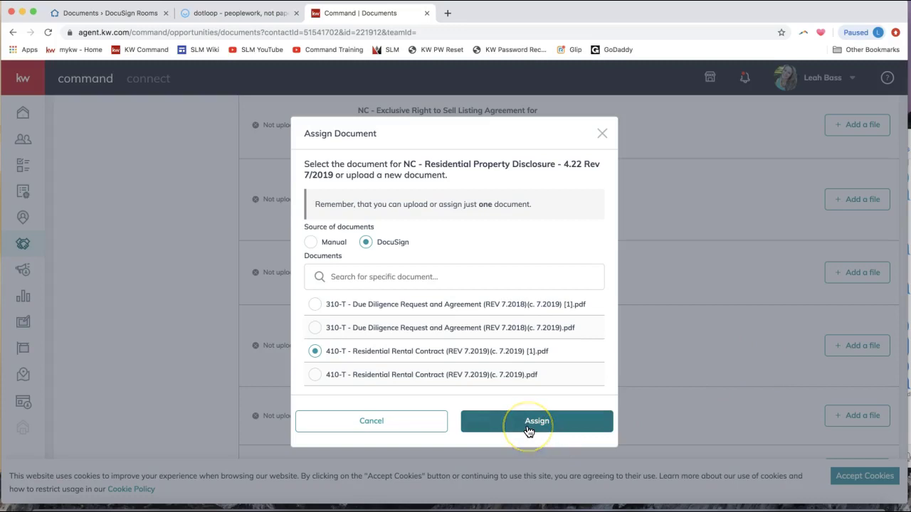
left_click(527, 430)
left_click(526, 431)
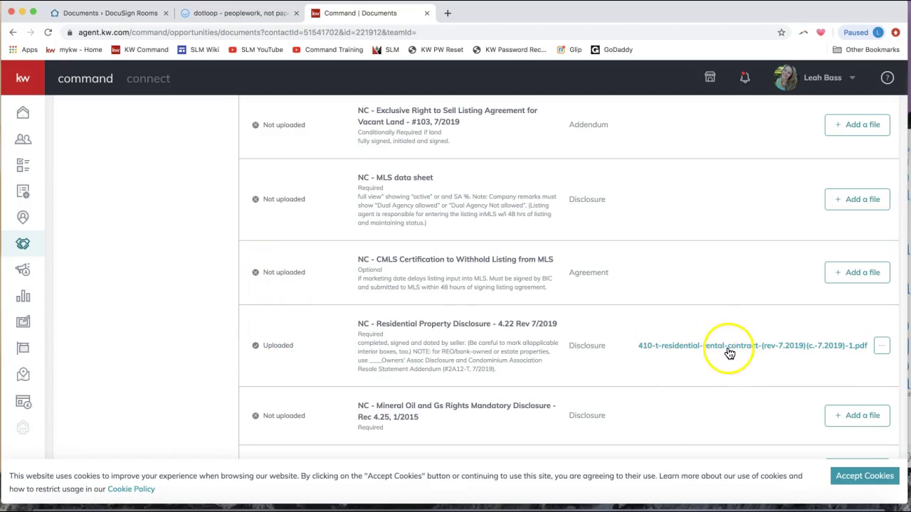
scroll(697, 366, "up", 3)
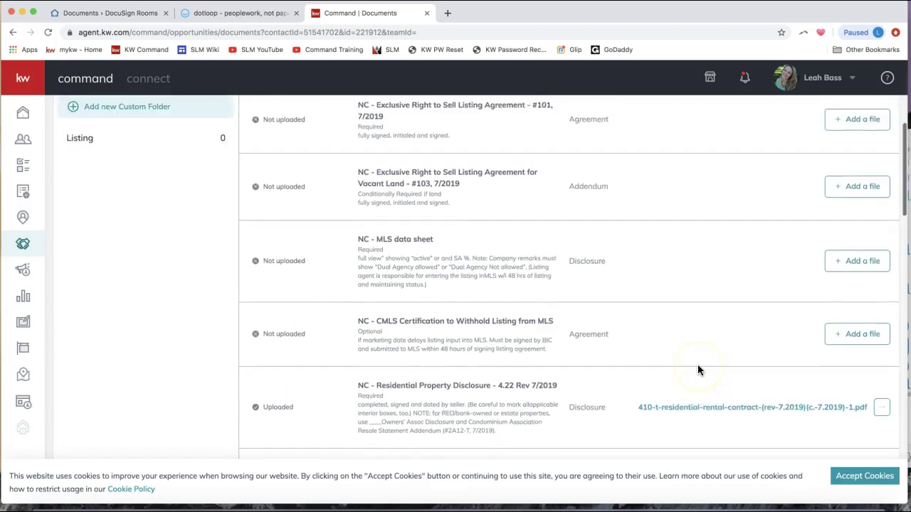
scroll(697, 370, "up", 5)
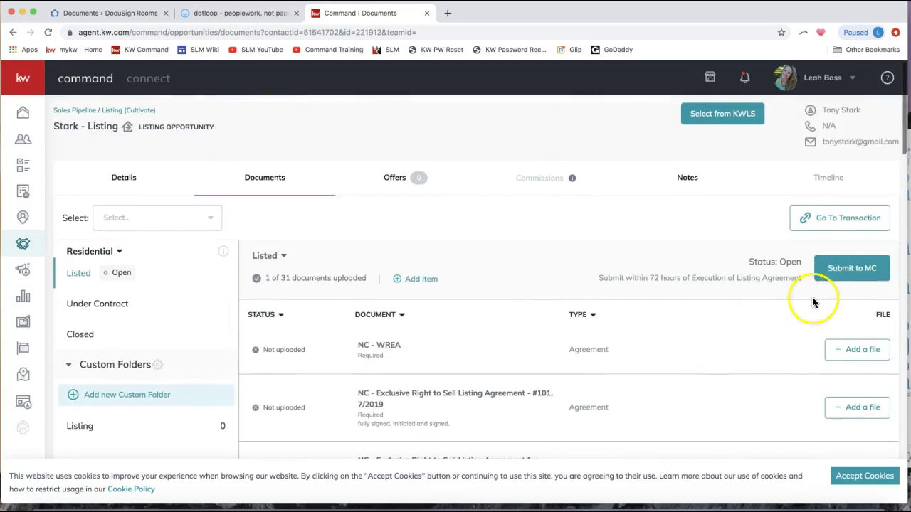